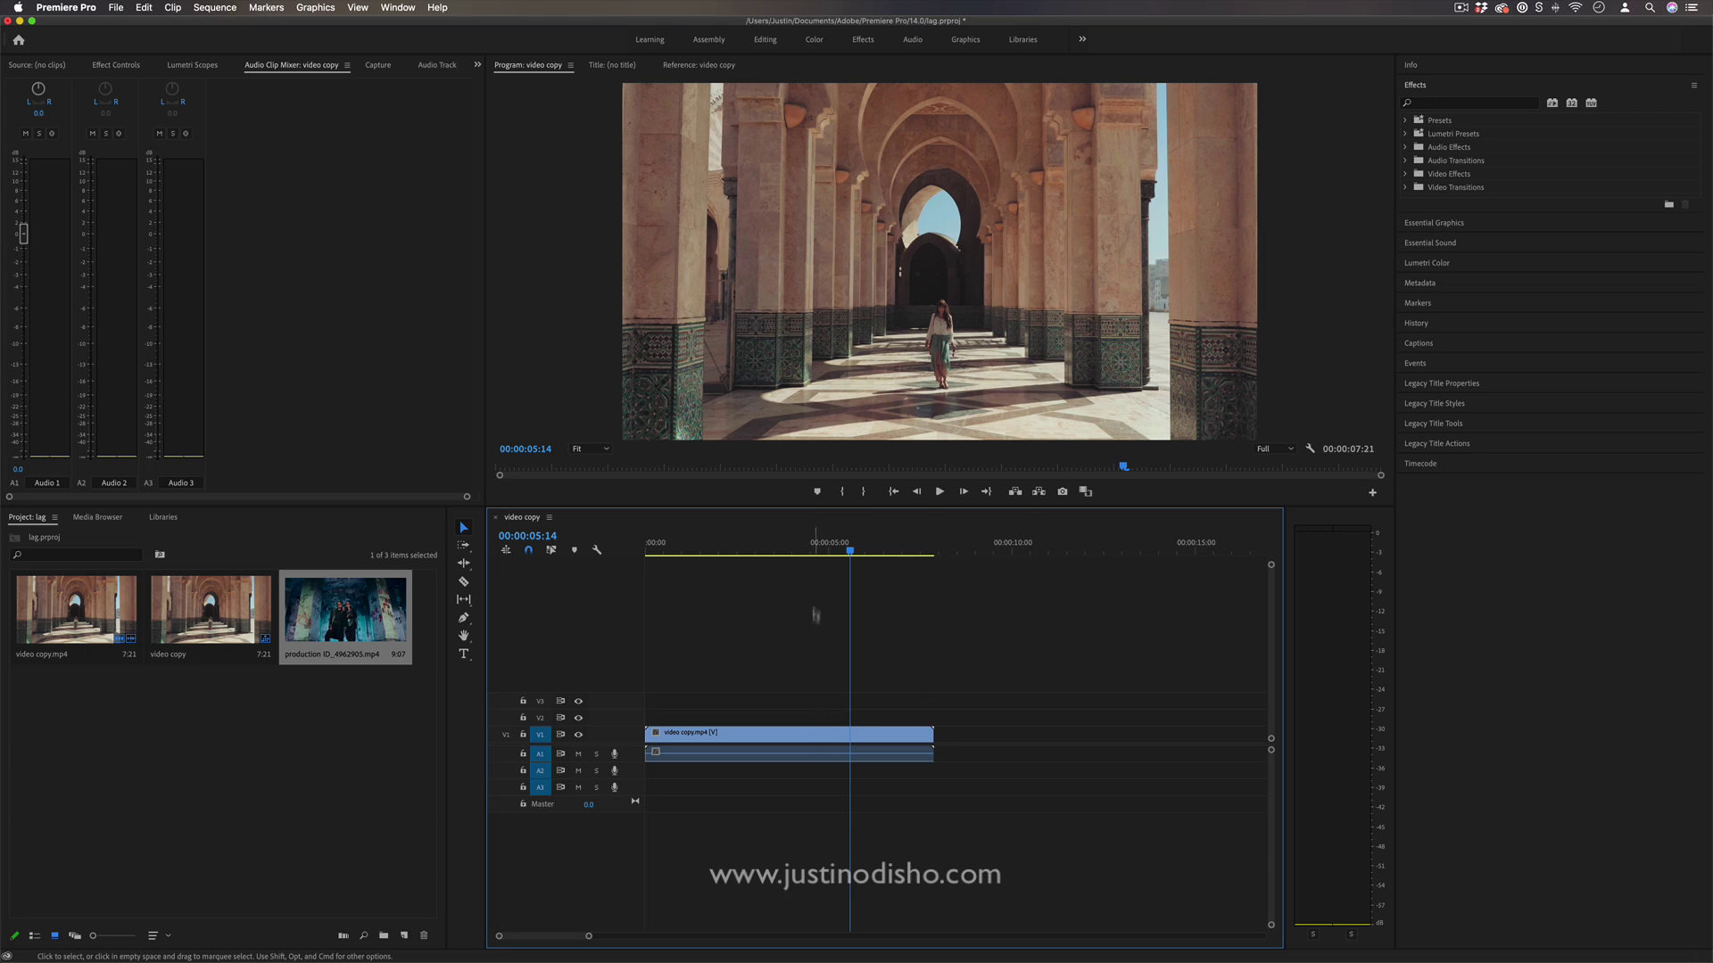
Step: Play the sequence from 00:00:01:15 and load production ID_4962905.mp4 into the Source monitor
left_click_drag(811, 546, 706, 555)
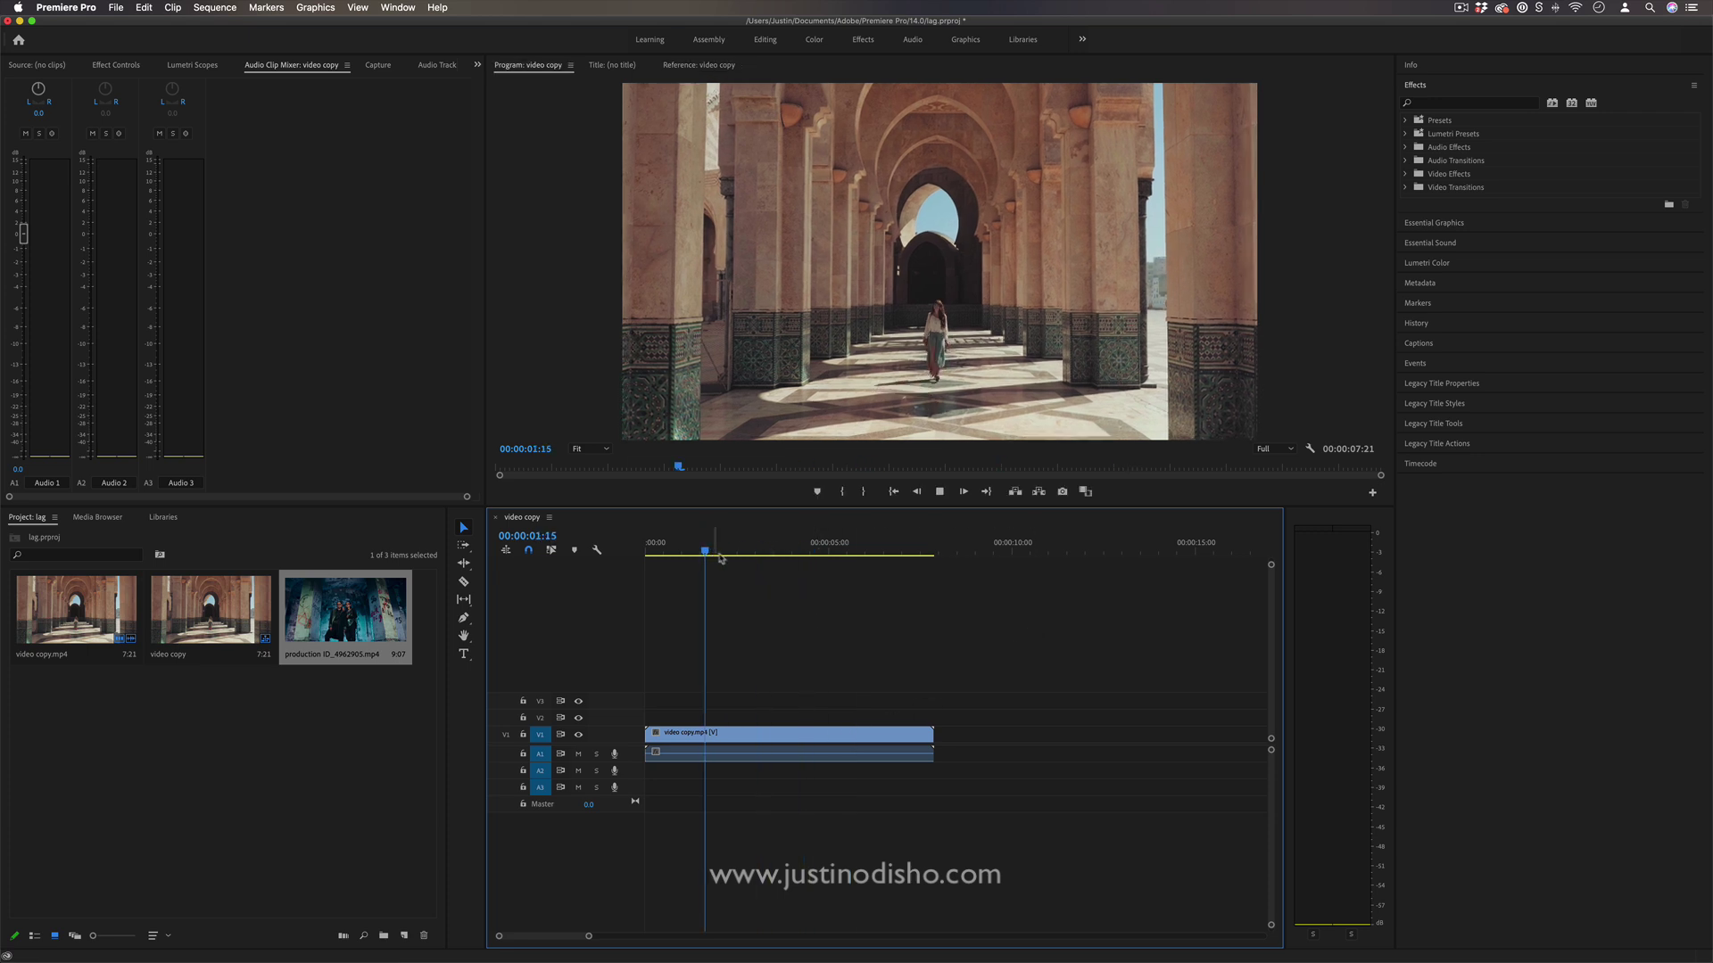
key("space")
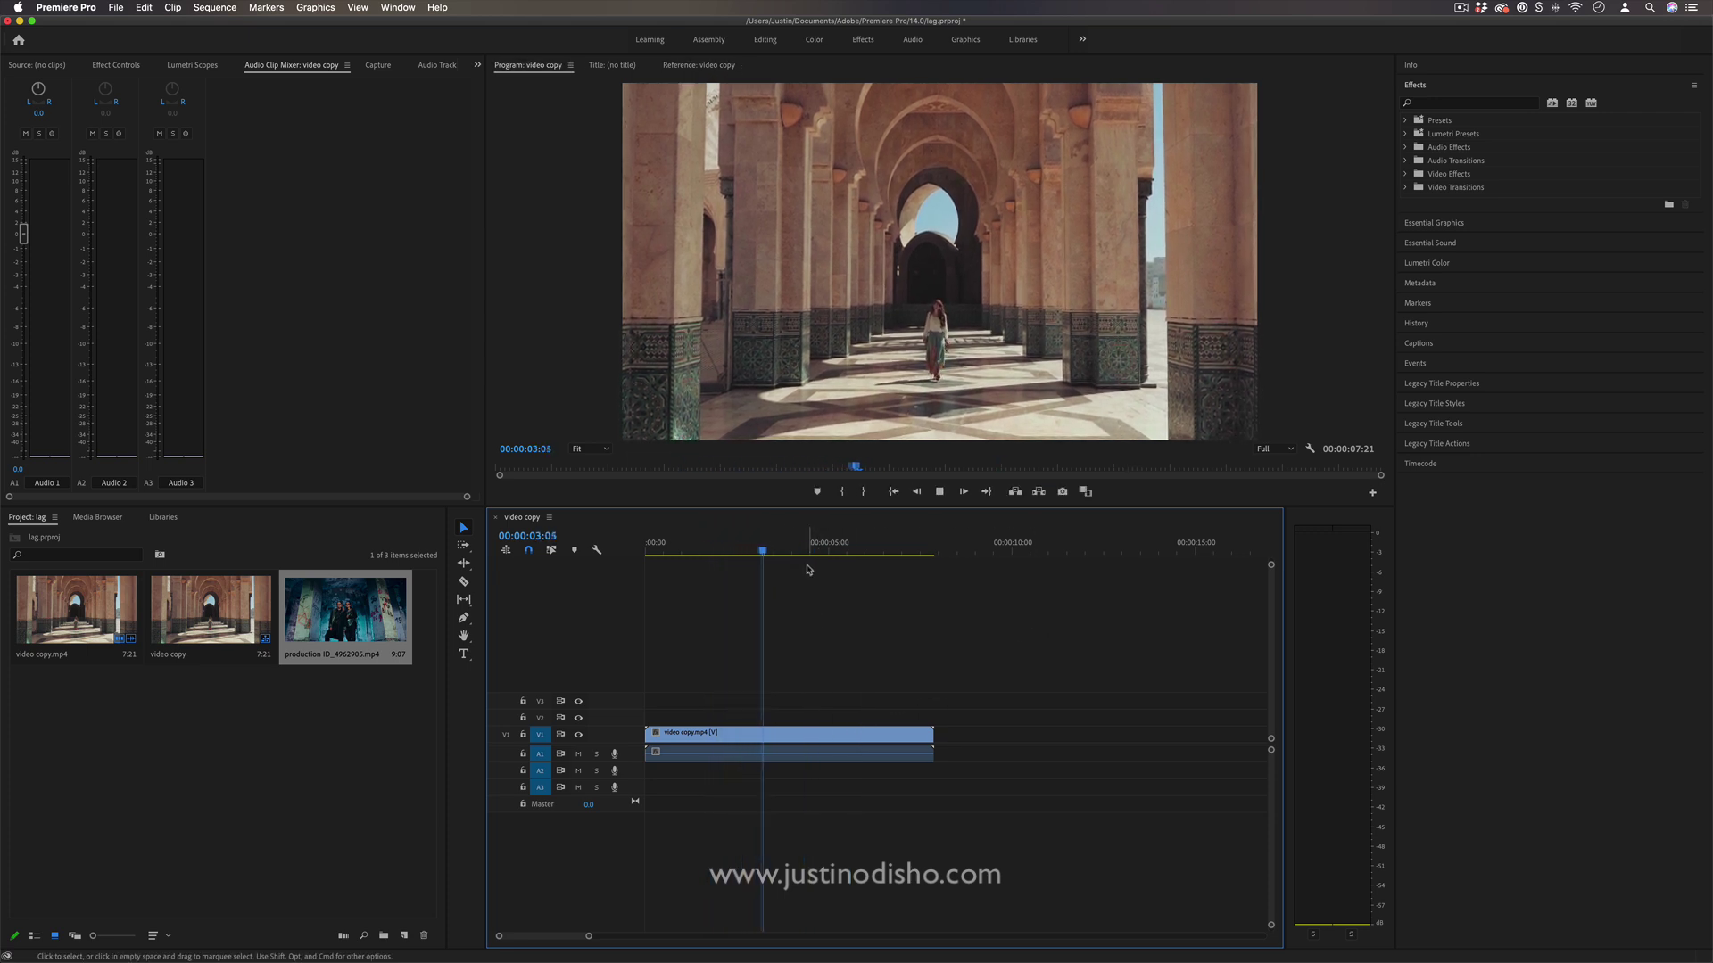
left_click(375, 616)
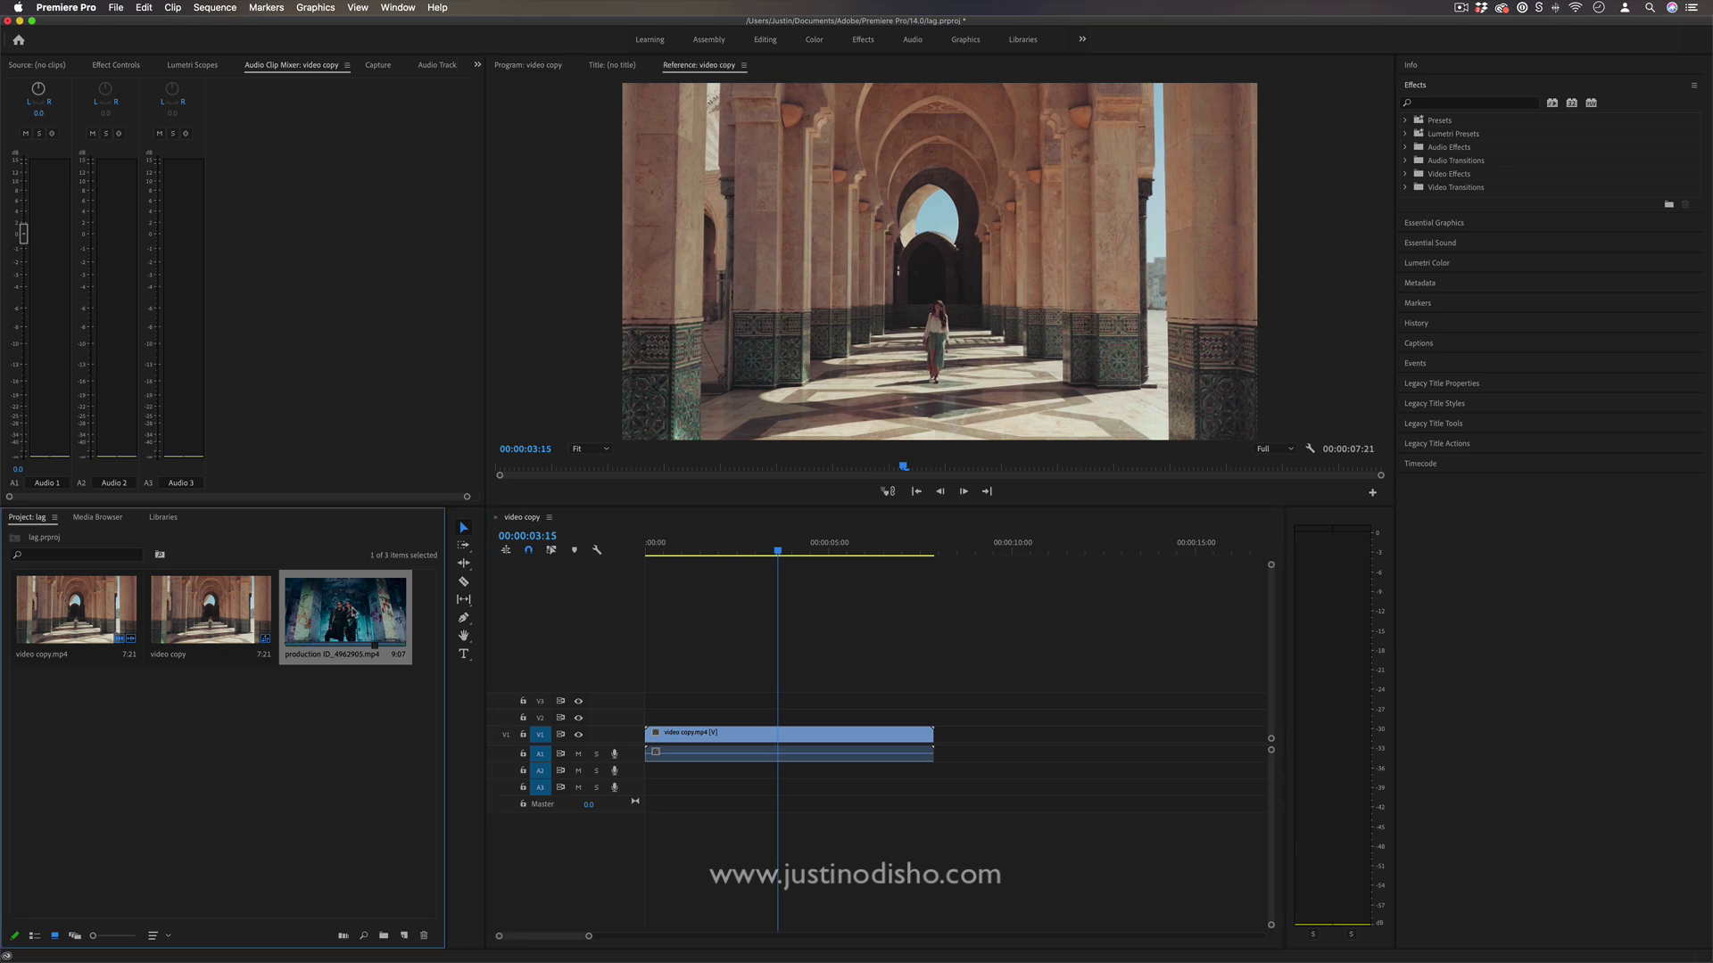
double_click(364, 605)
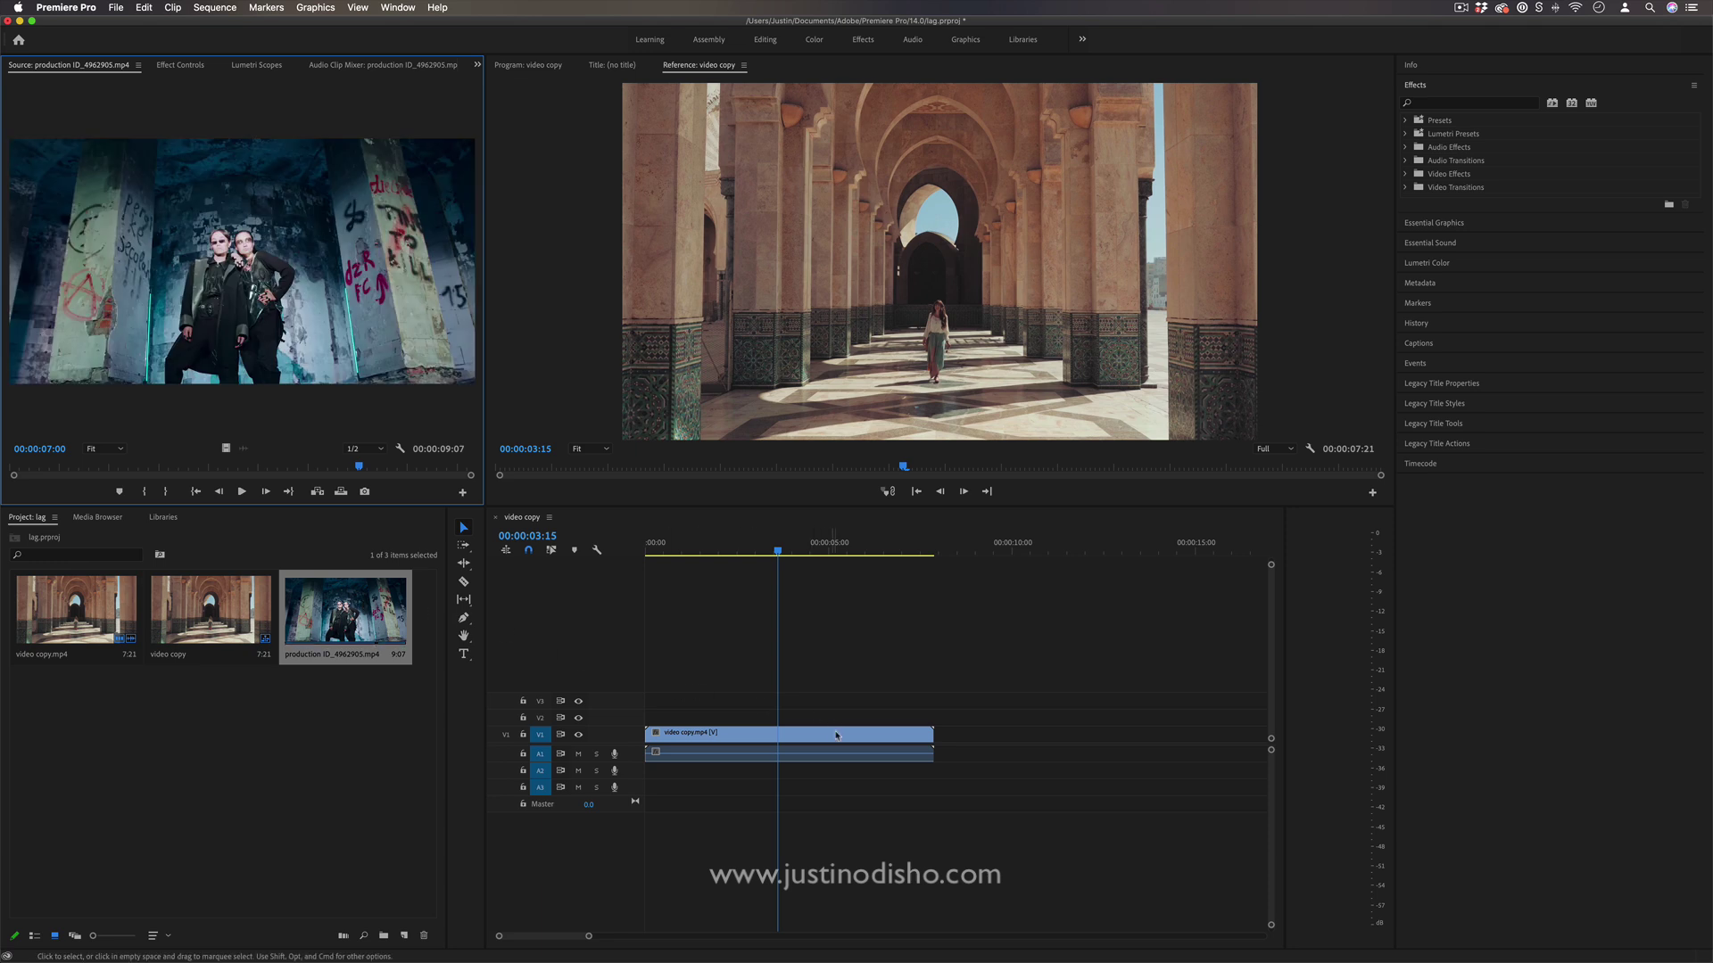
Step: Apply the Video Effects > Time > Echo effect to video copy.mp4 on V1
left_click(1406, 174)
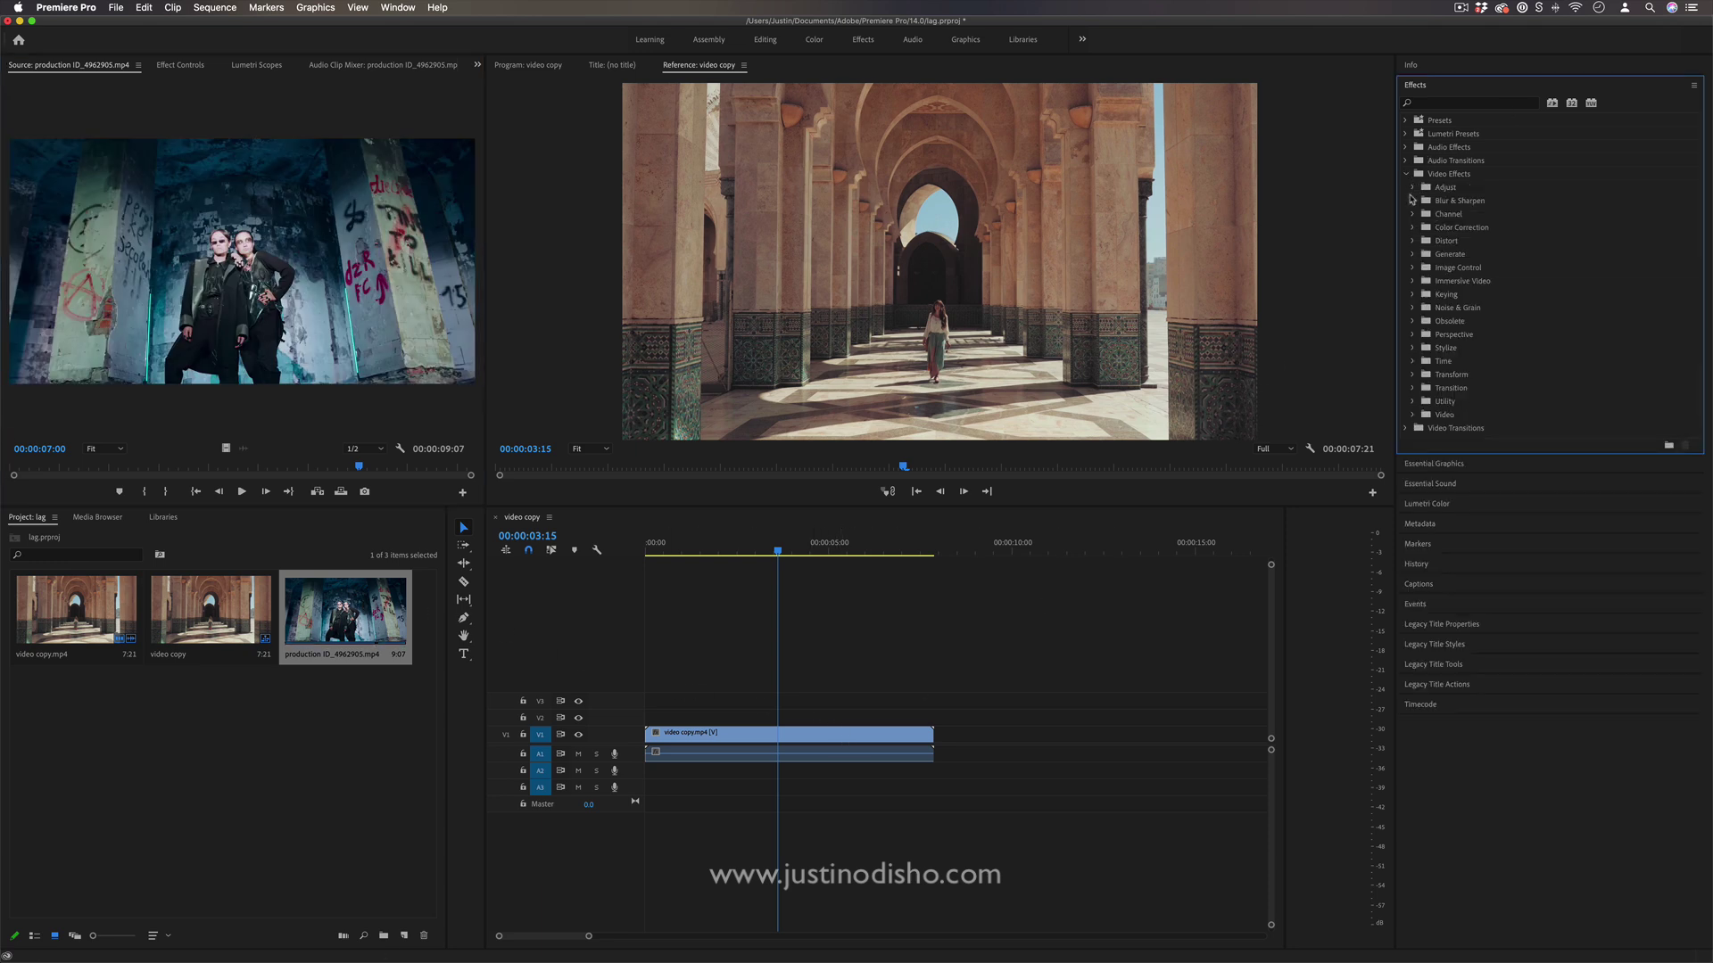
left_click(1413, 361)
left_click(1447, 375)
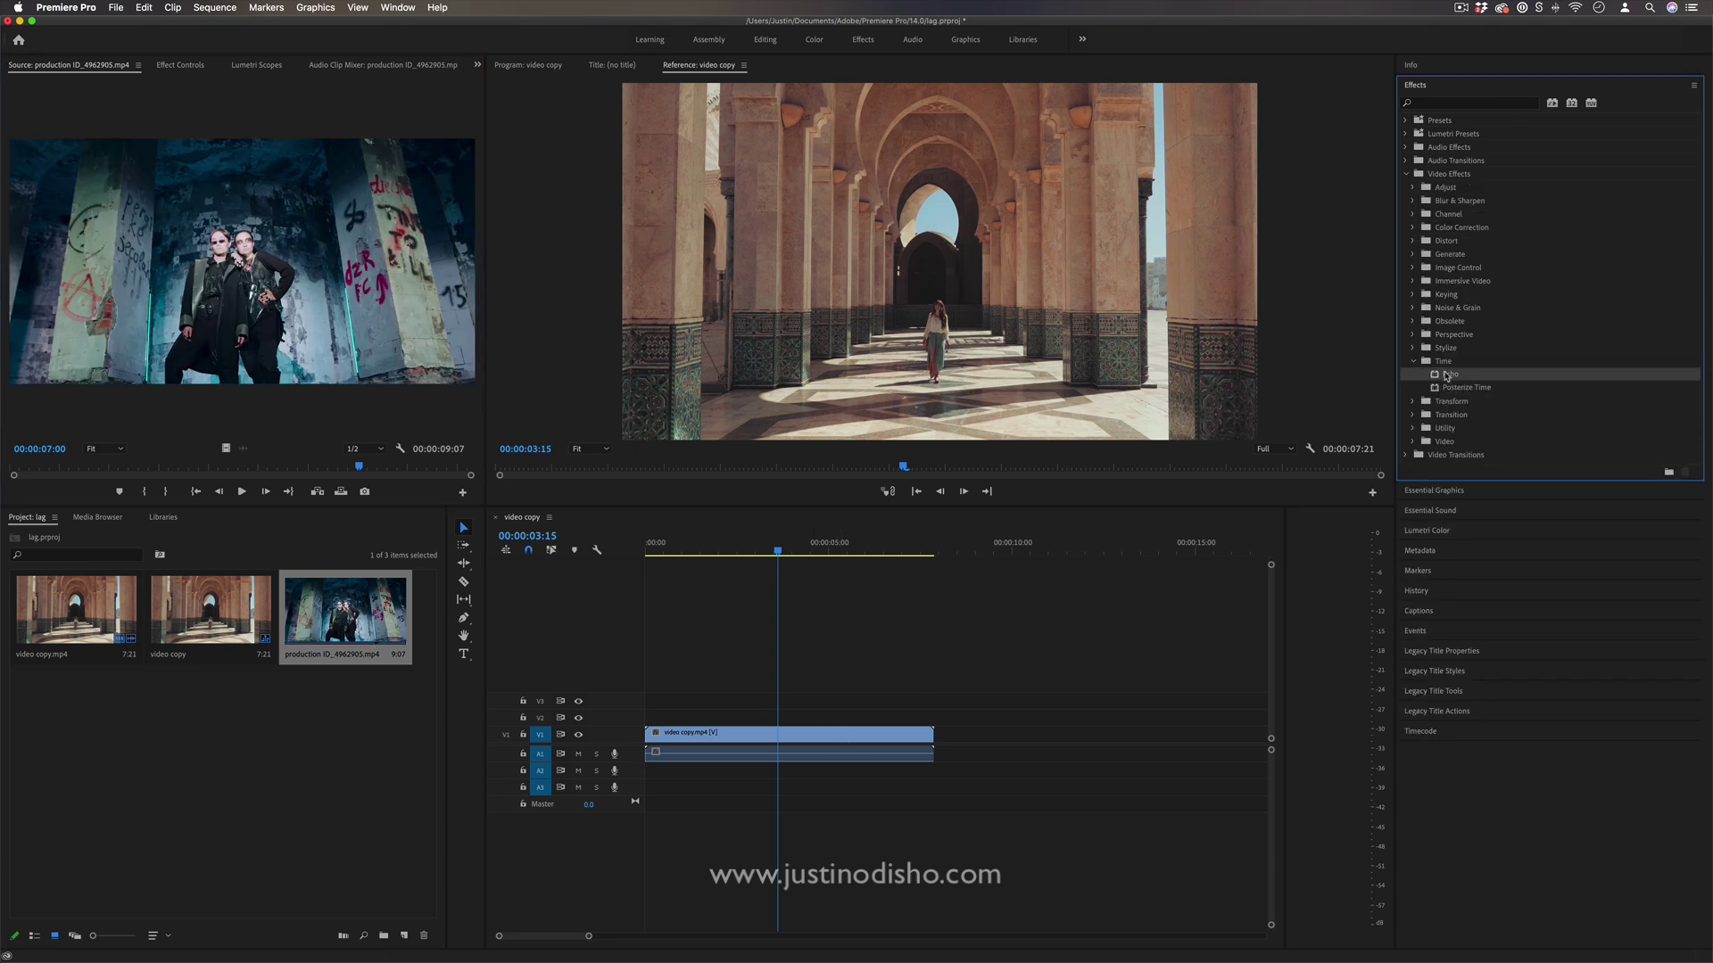
left_click_drag(1463, 378, 774, 735)
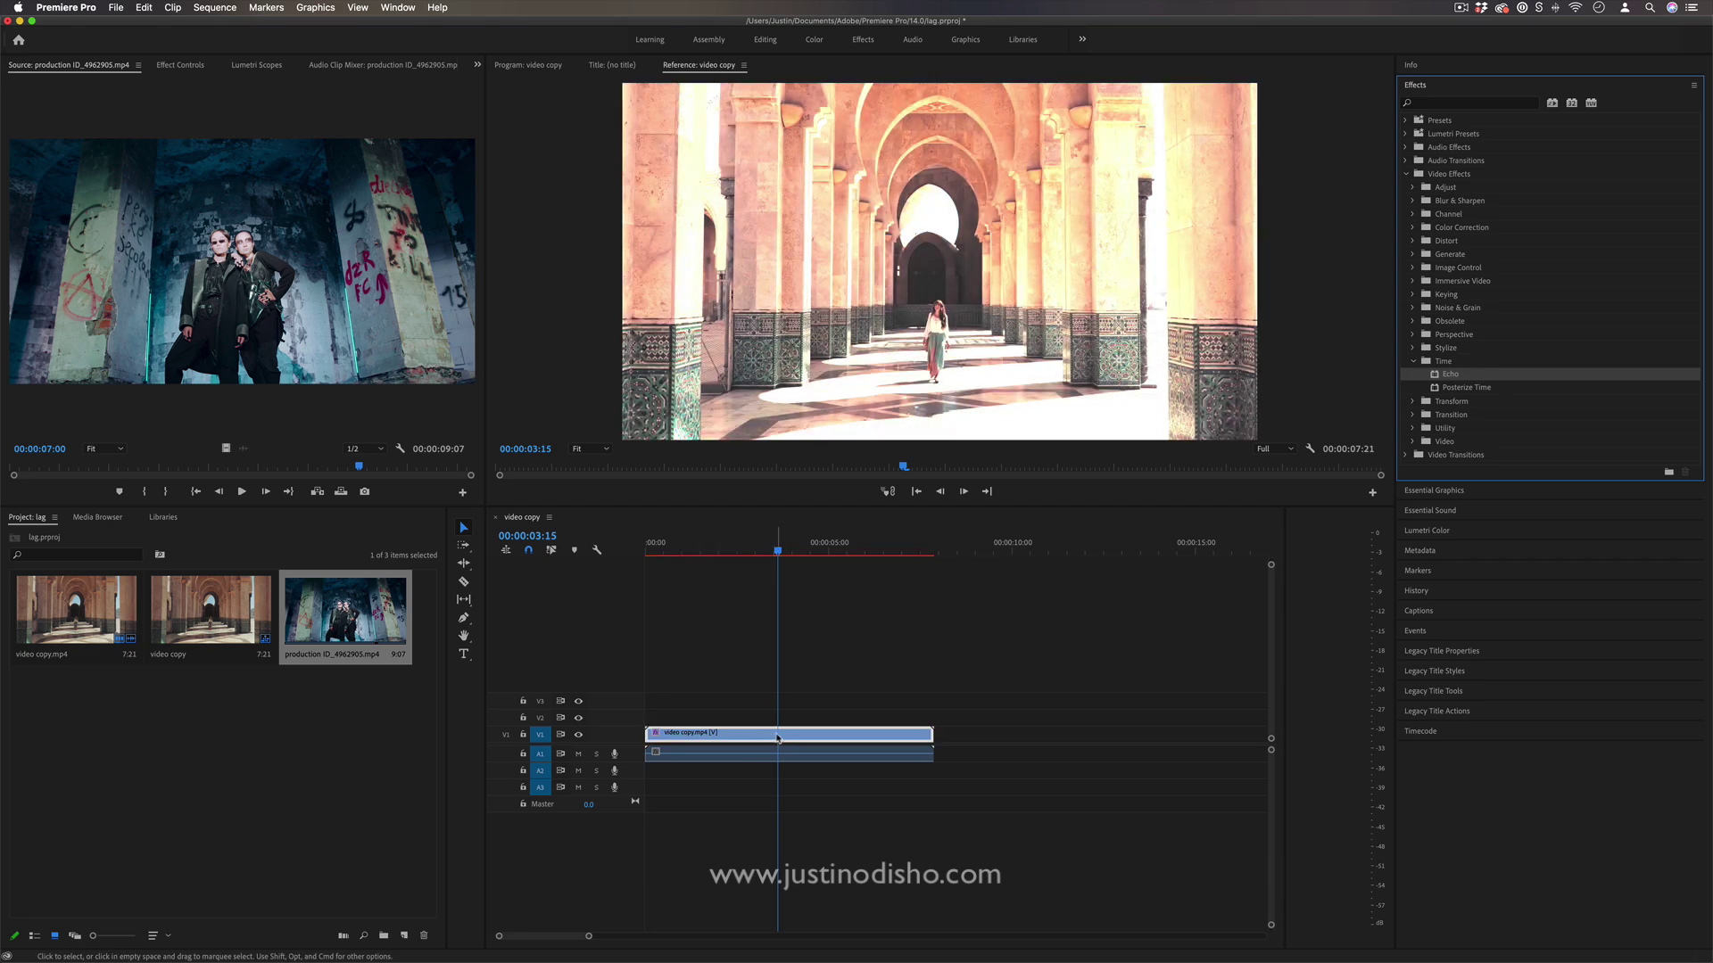
Step: Raise Echo's Number Of Echoes to 46 in Effect Controls and return to 00:00:01:17
left_click(180, 65)
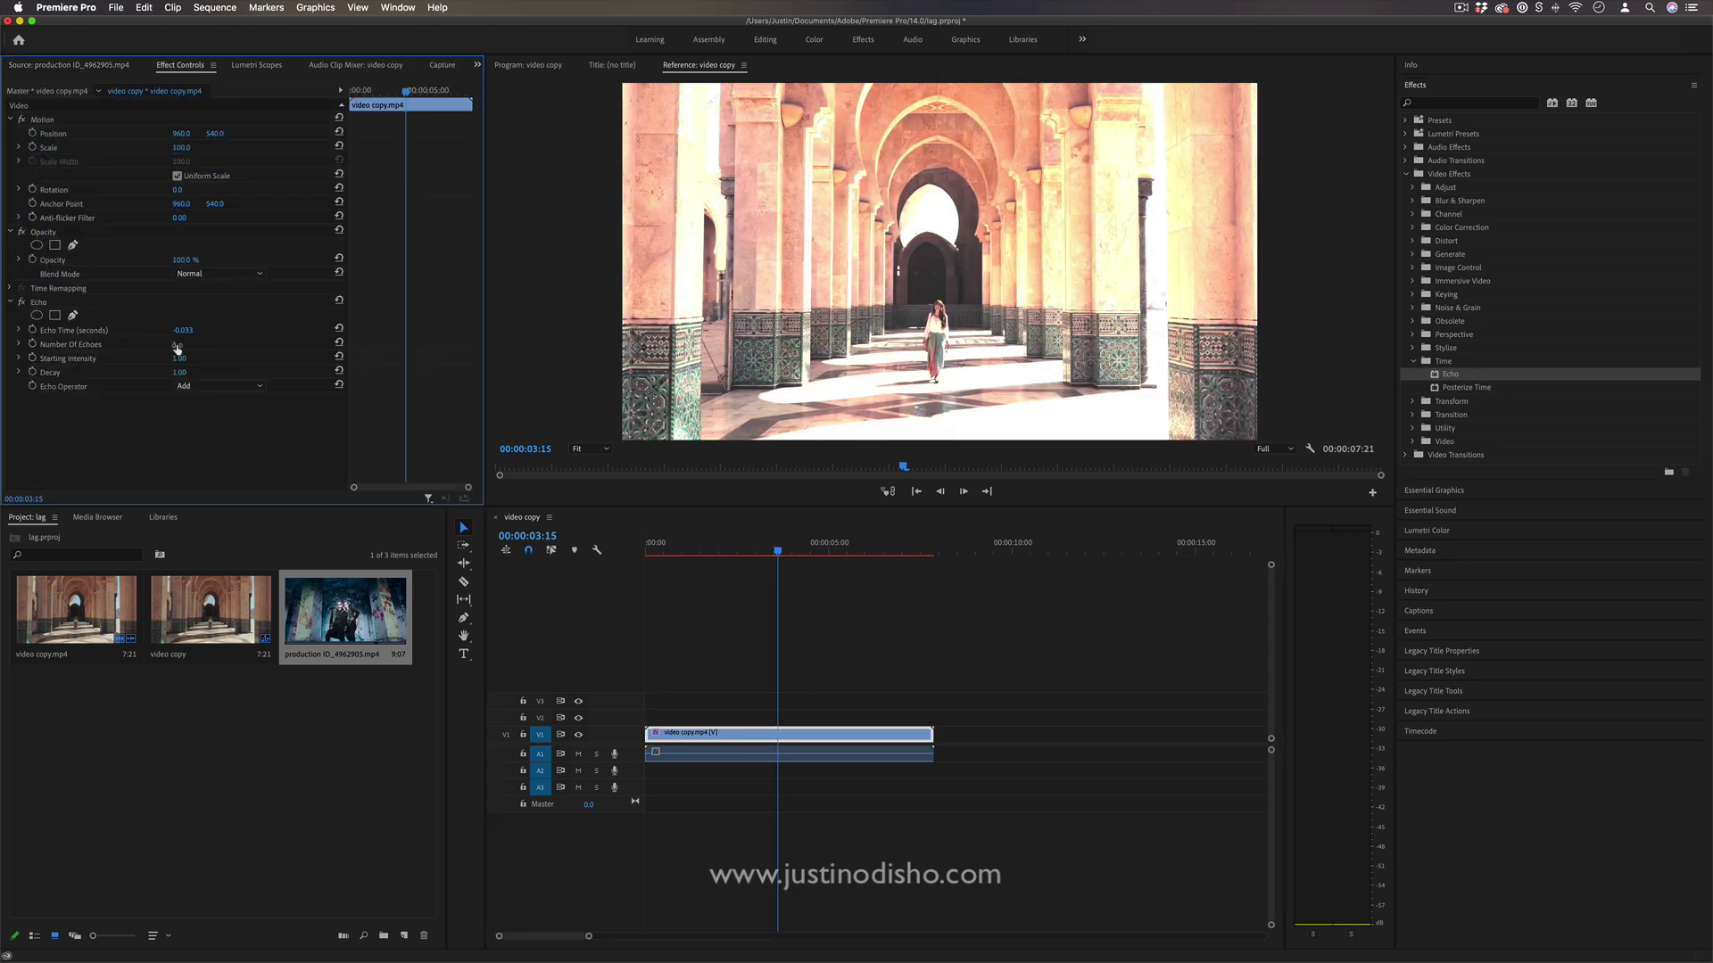
mouse_move(175, 345)
left_mouse_down()
mouse_move(241, 330)
mouse_move(177, 344)
left_mouse_up()
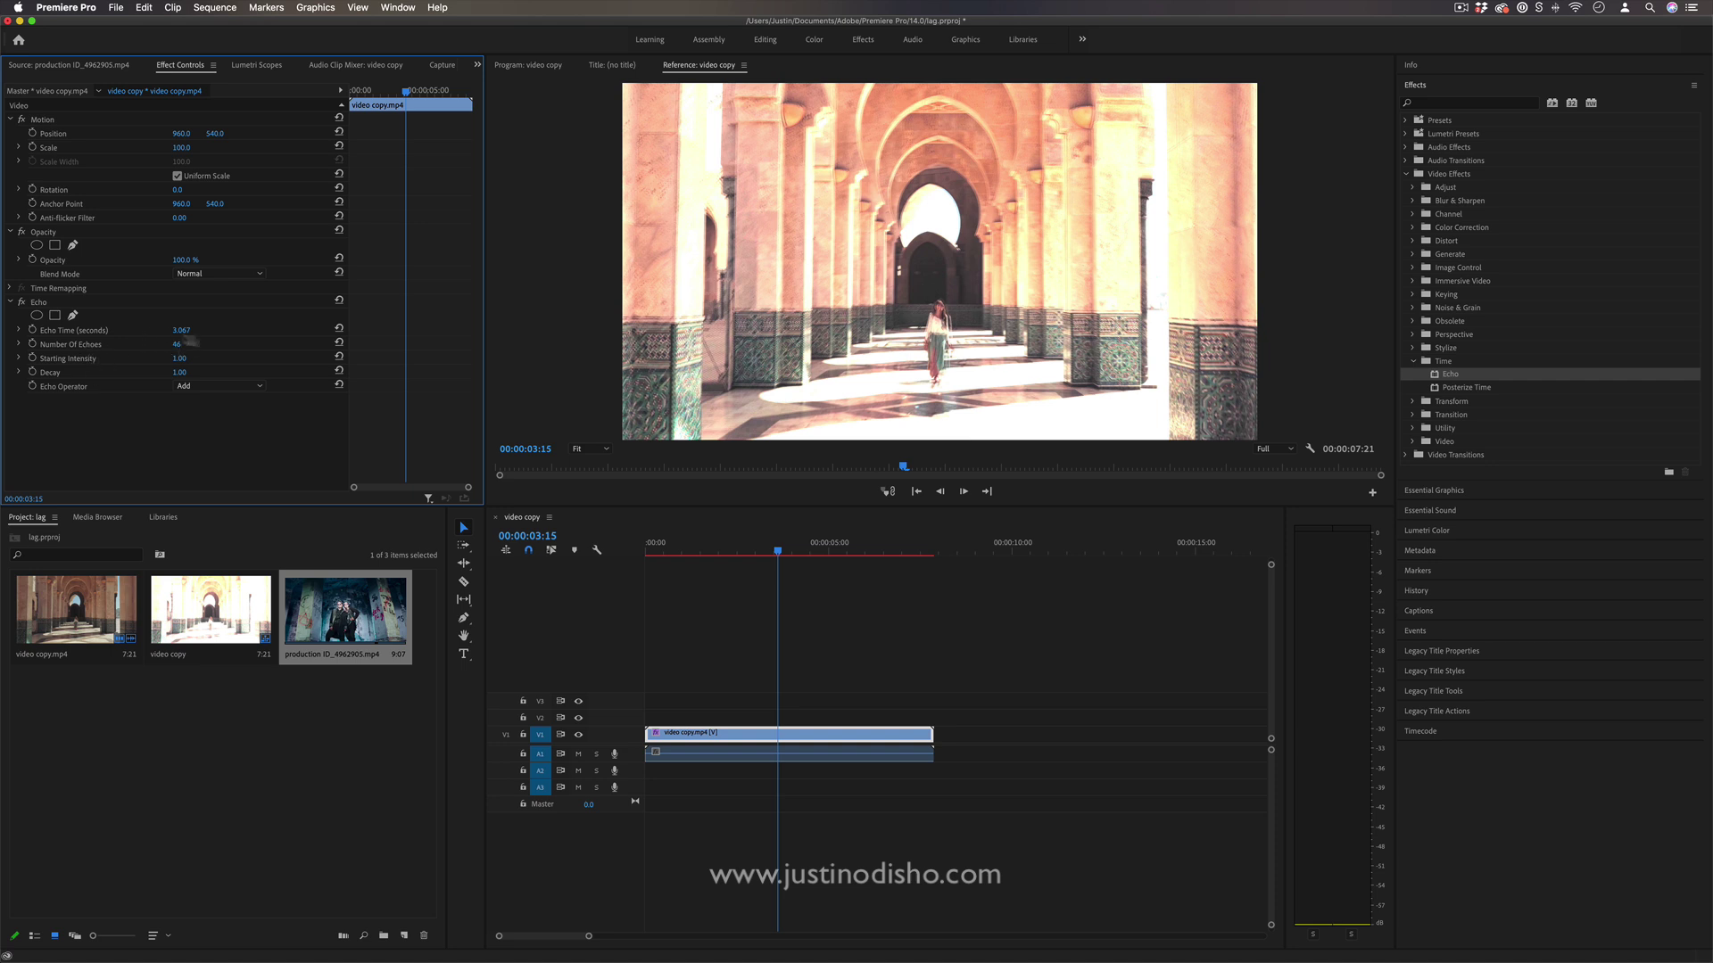
left_click_drag(775, 553, 707, 553)
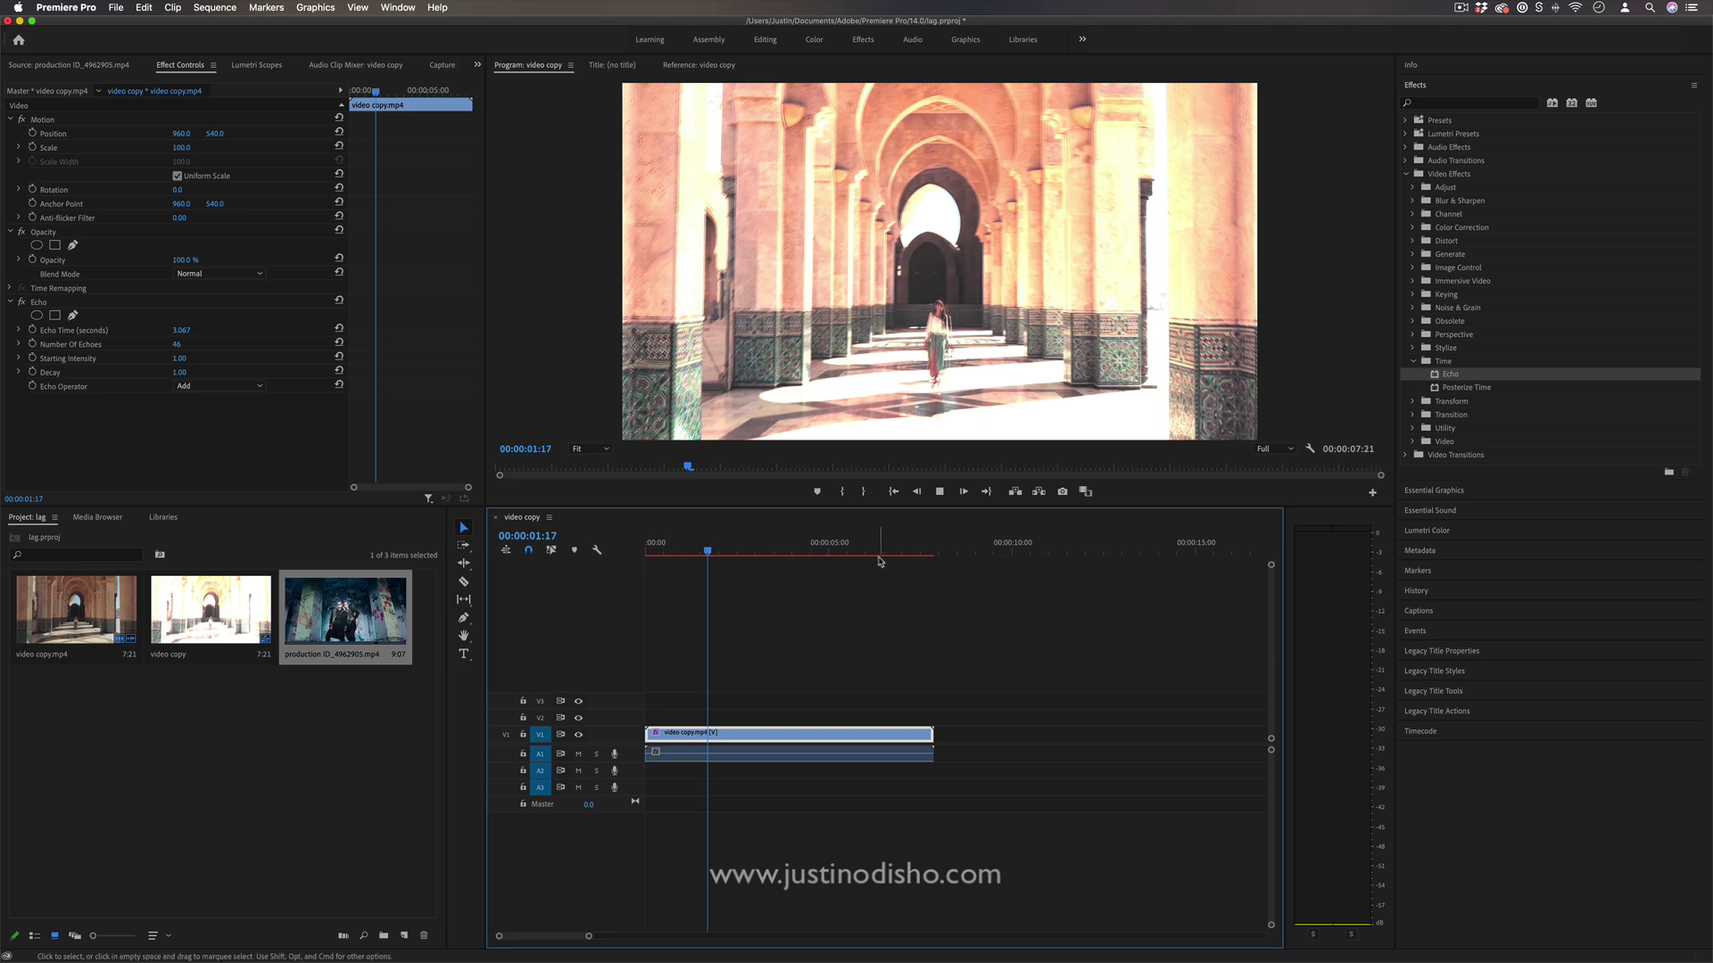
key("space")
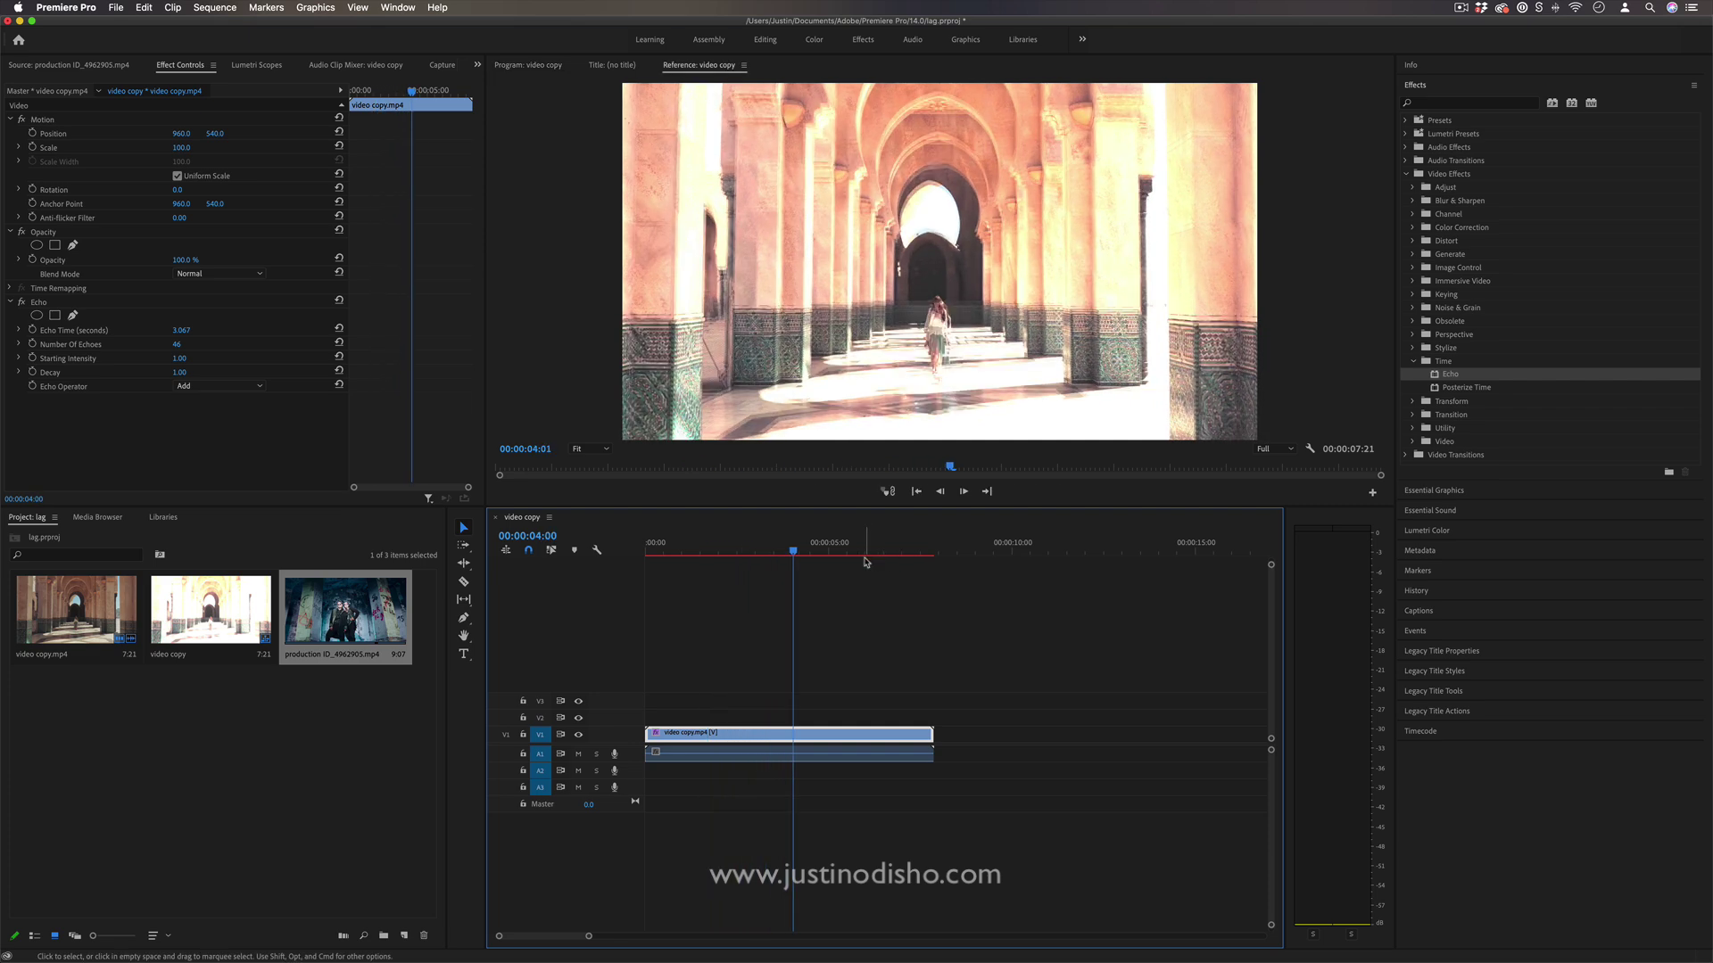
key("space")
left_click_drag(800, 551, 673, 551)
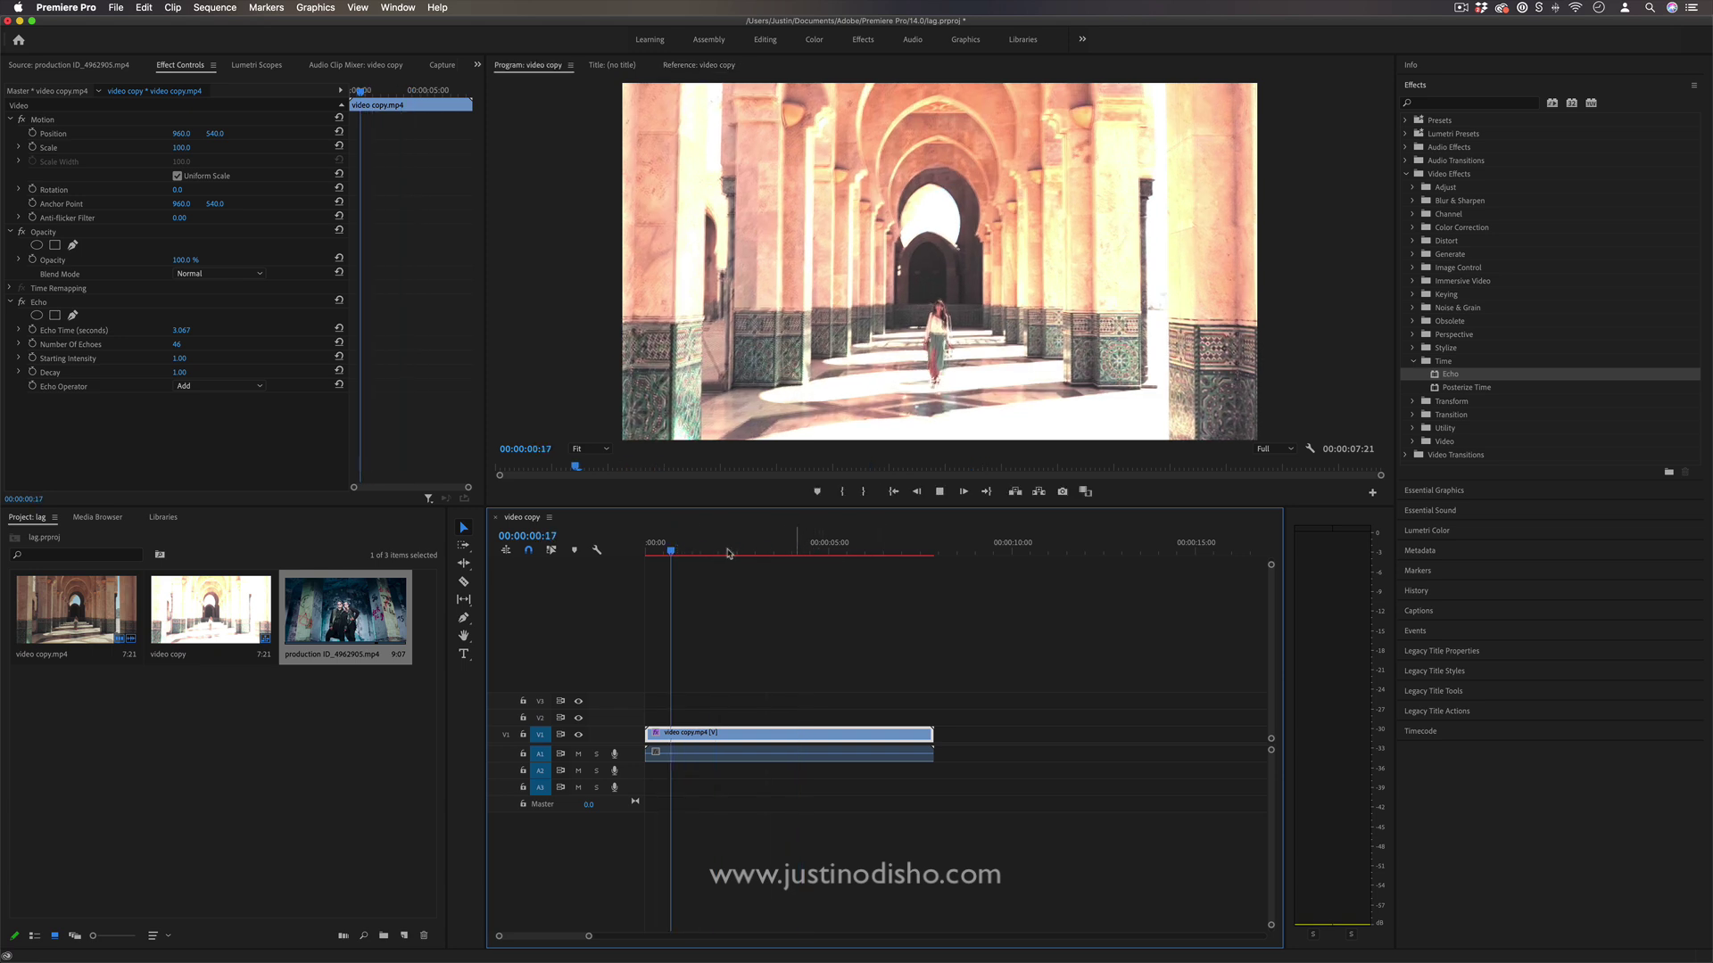
left_click(678, 550)
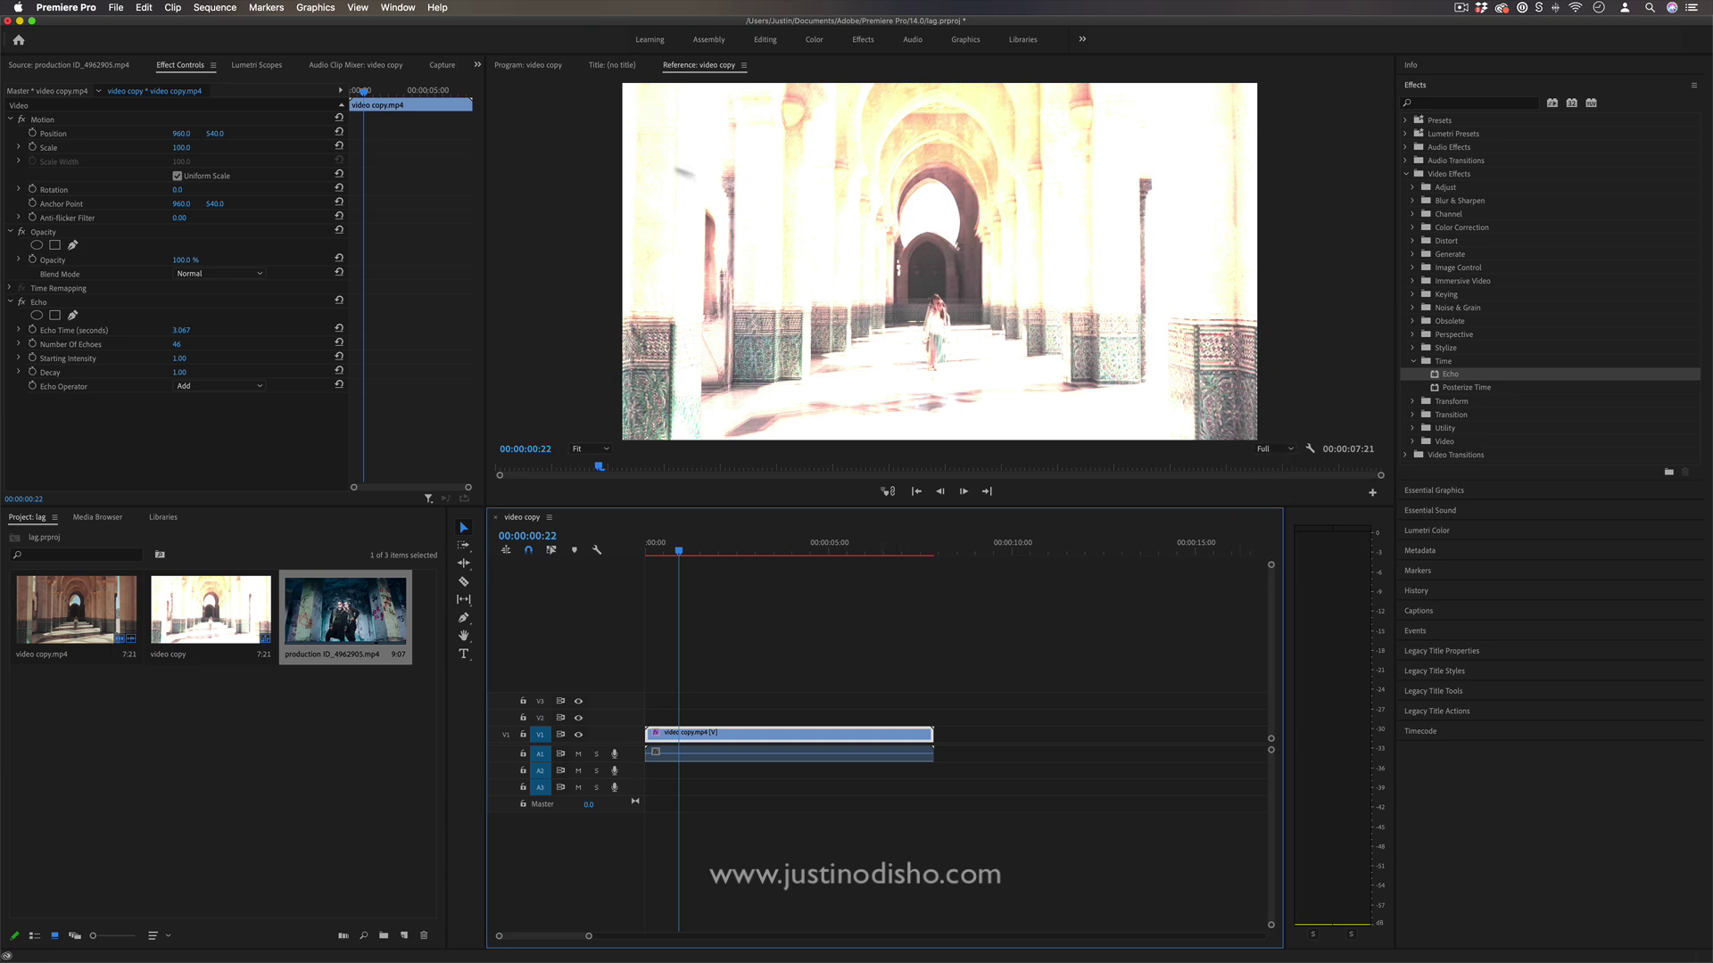
Step: Set the Program monitor's playback resolution to 1/4 and move to 00:00:01:18
left_click(515, 64)
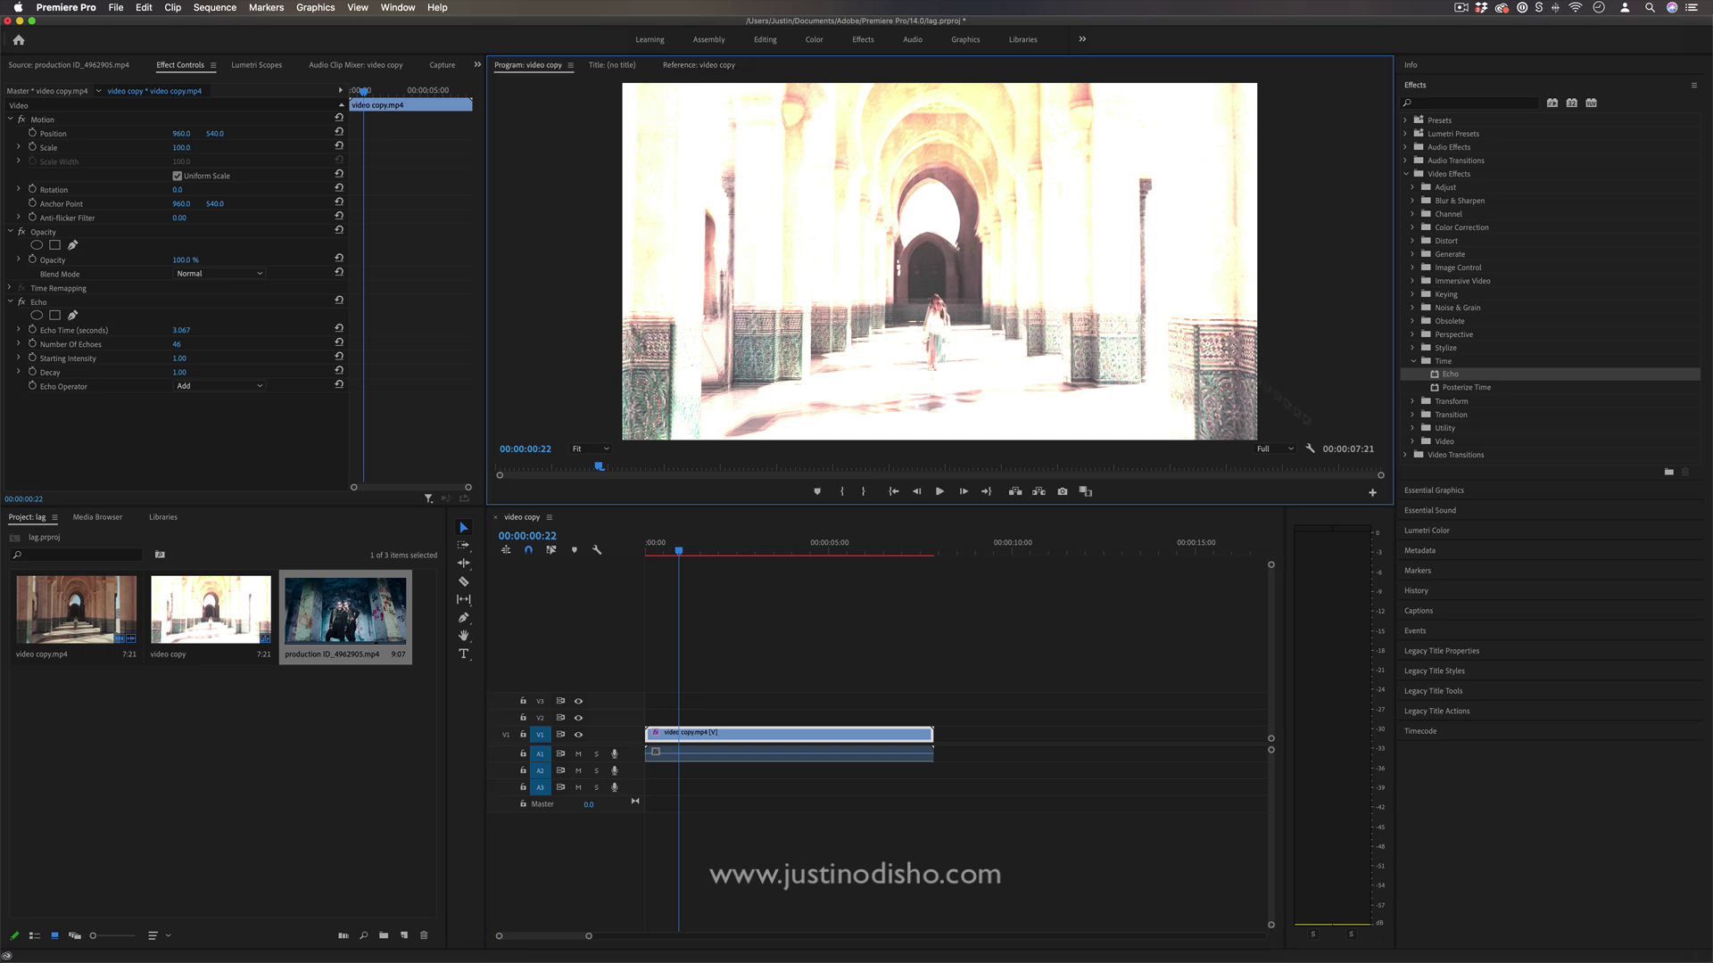
left_click(1273, 452)
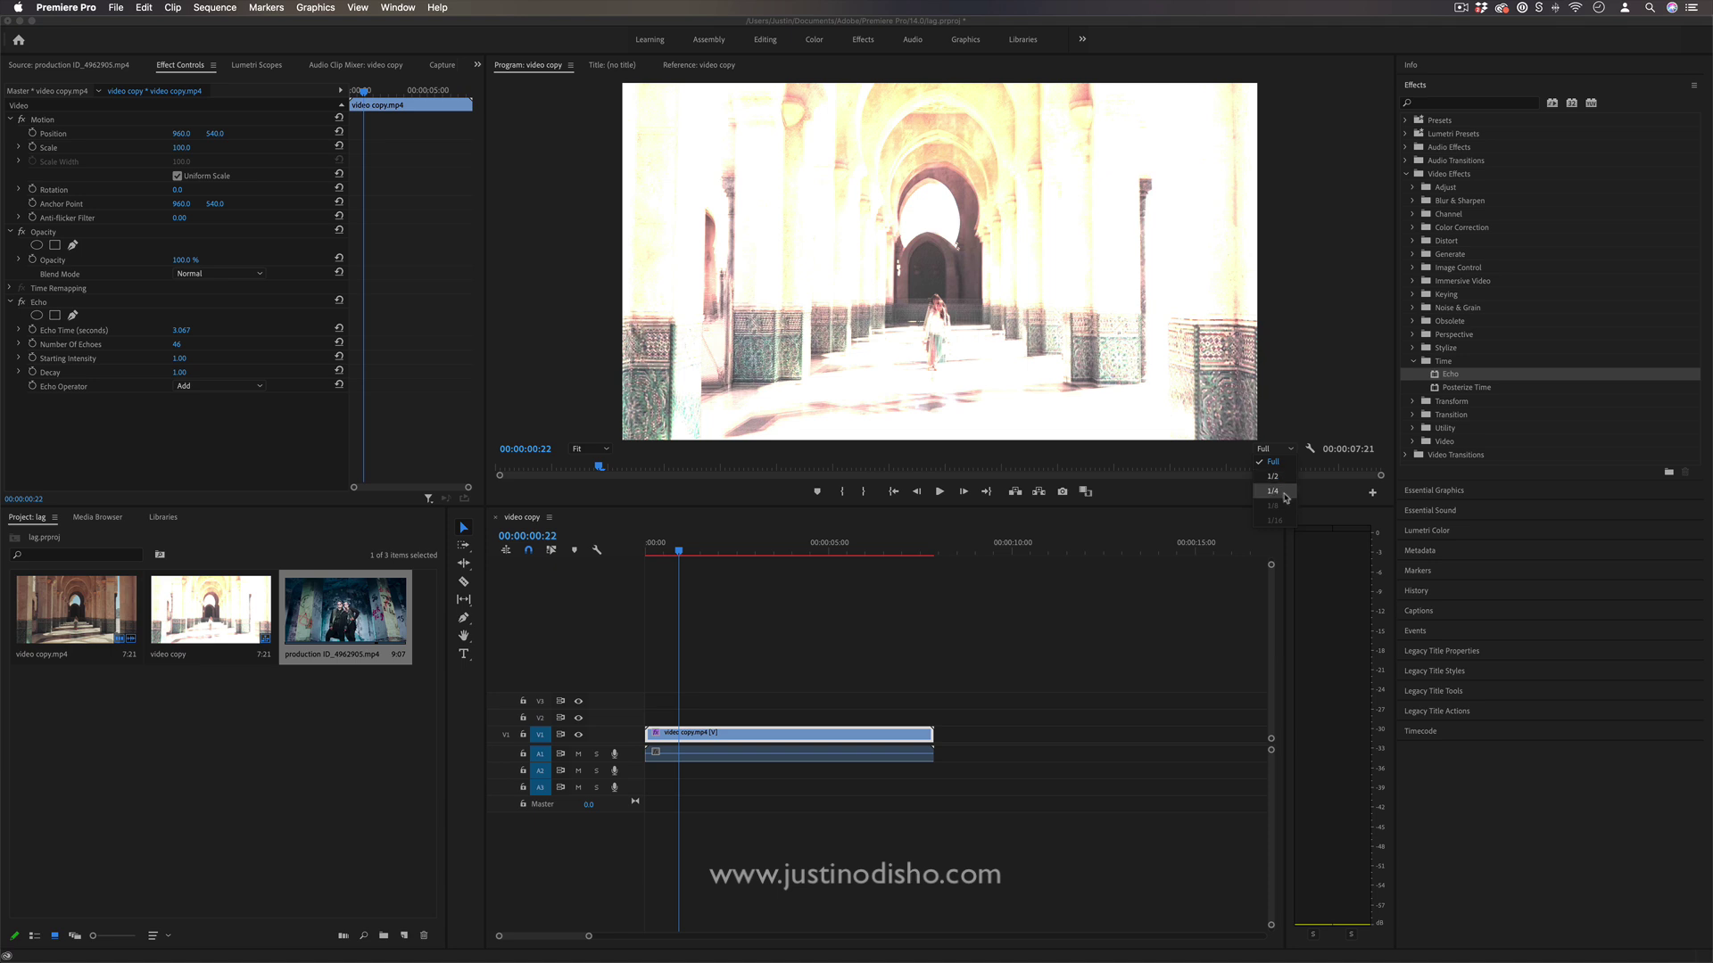
left_click(1273, 491)
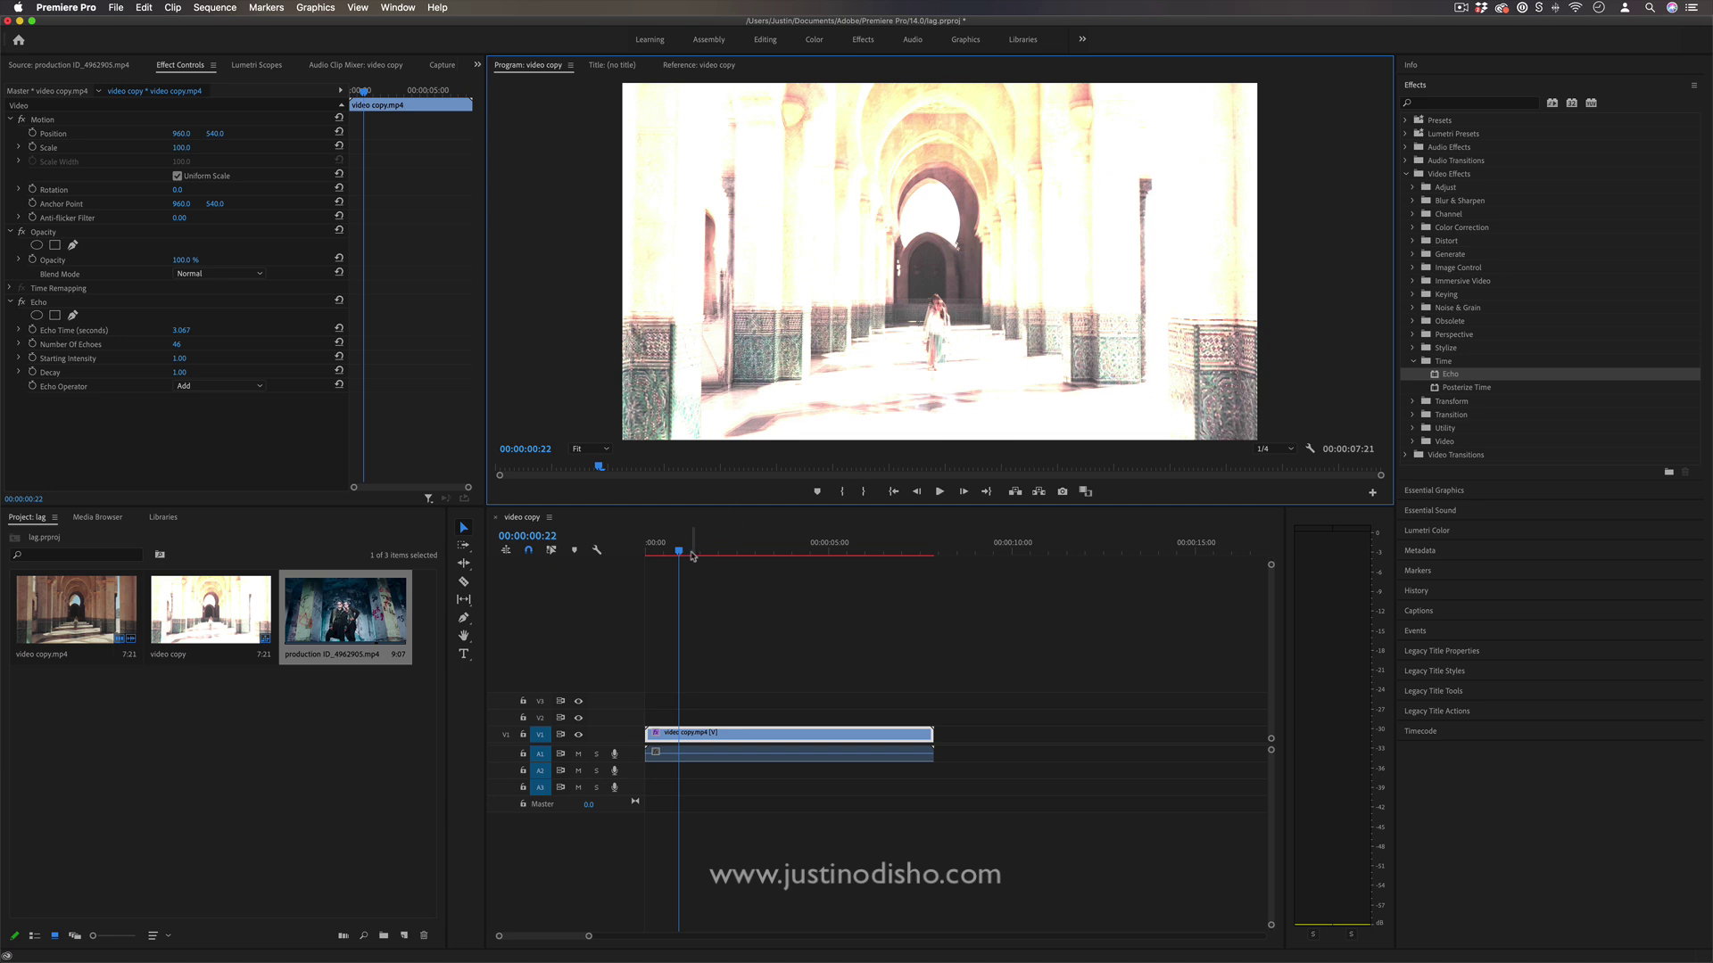
left_click_drag(694, 552, 707, 556)
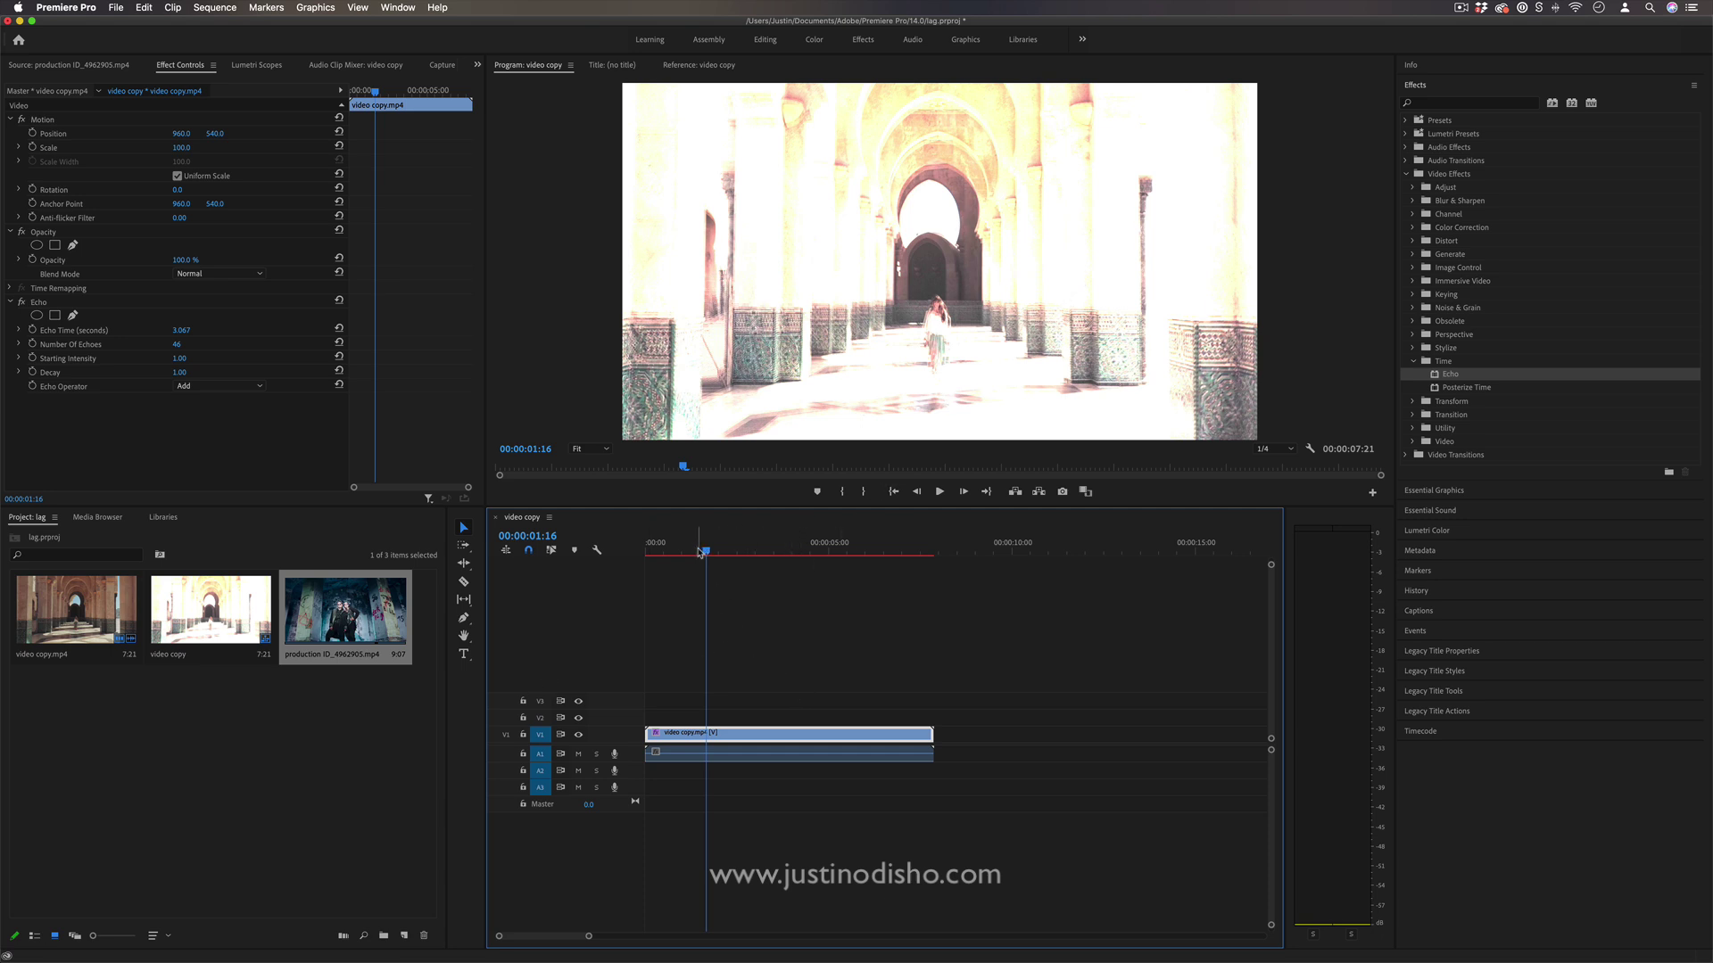
Step: Mark an In point at 00:00:01:16 and run Sequence > Render In to Out
key("i")
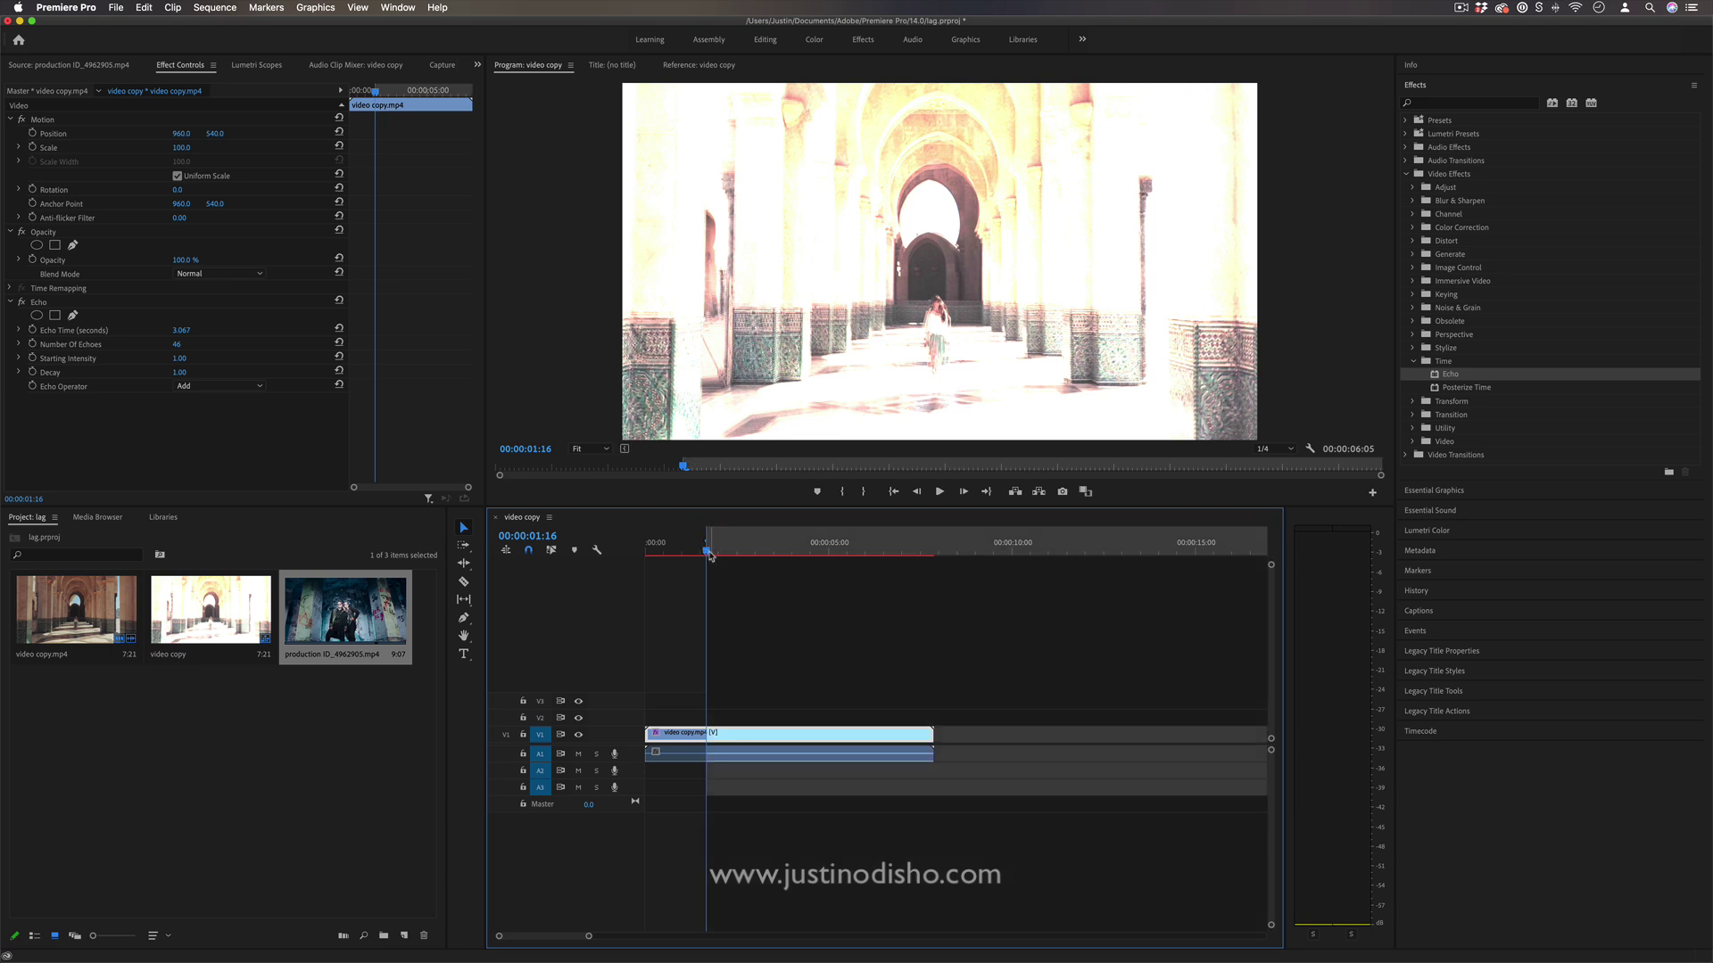
left_click_drag(705, 552, 771, 555)
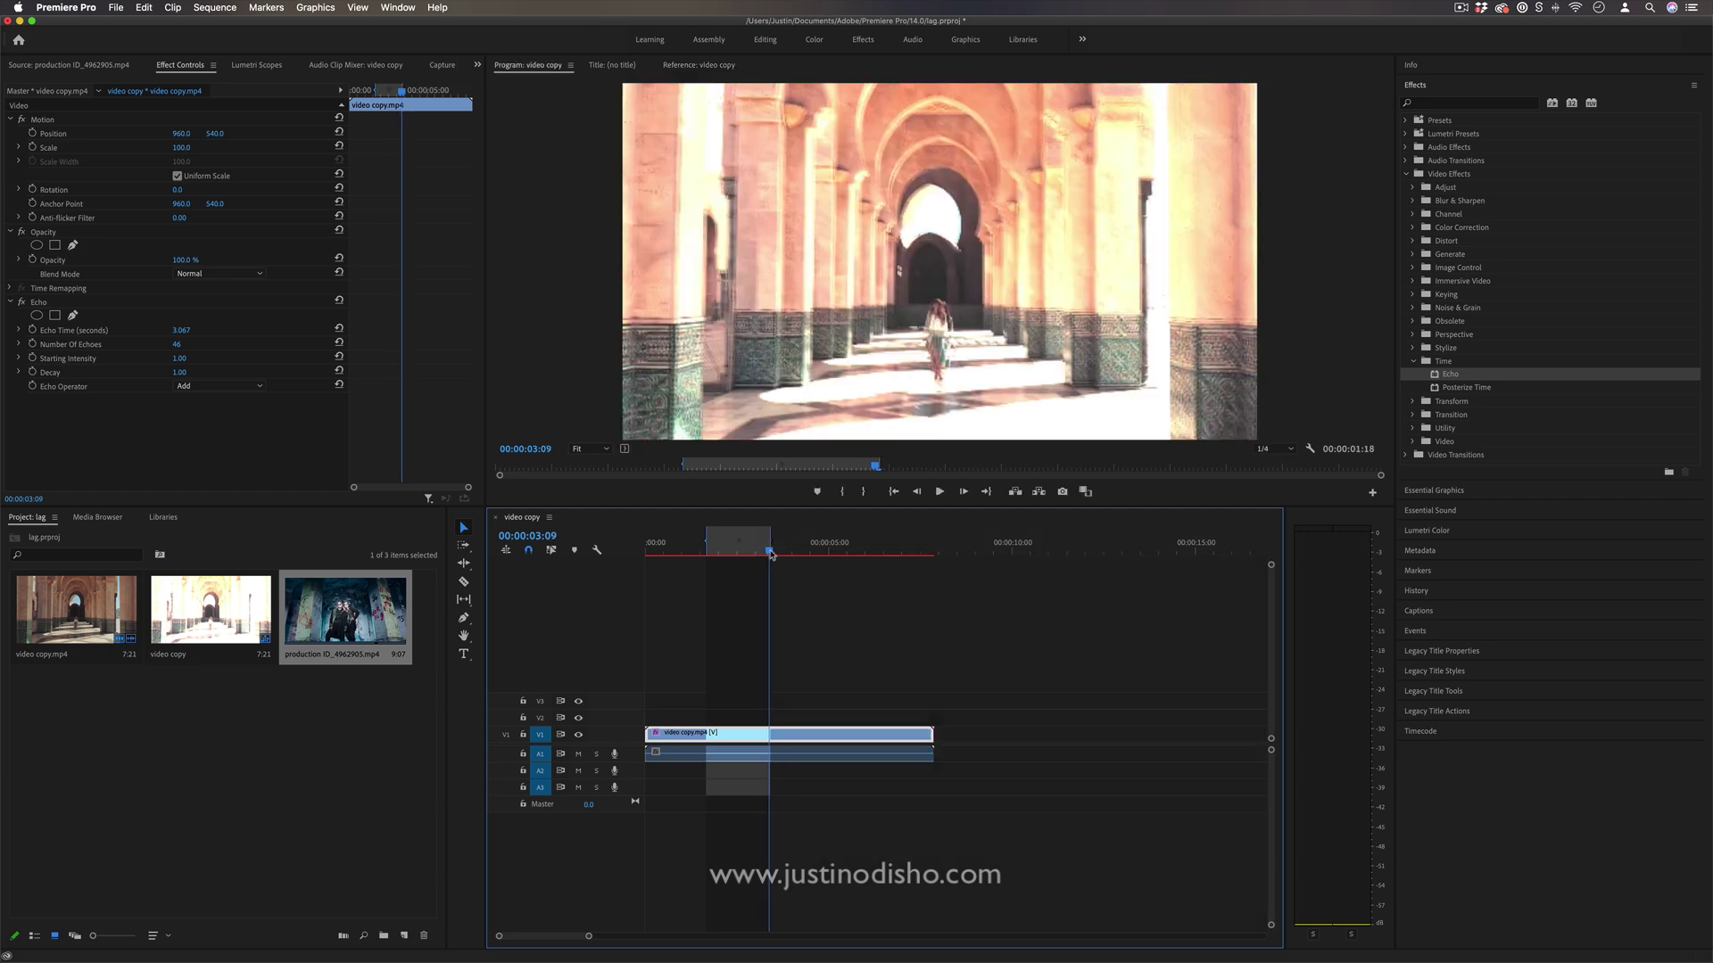
left_click(206, 8)
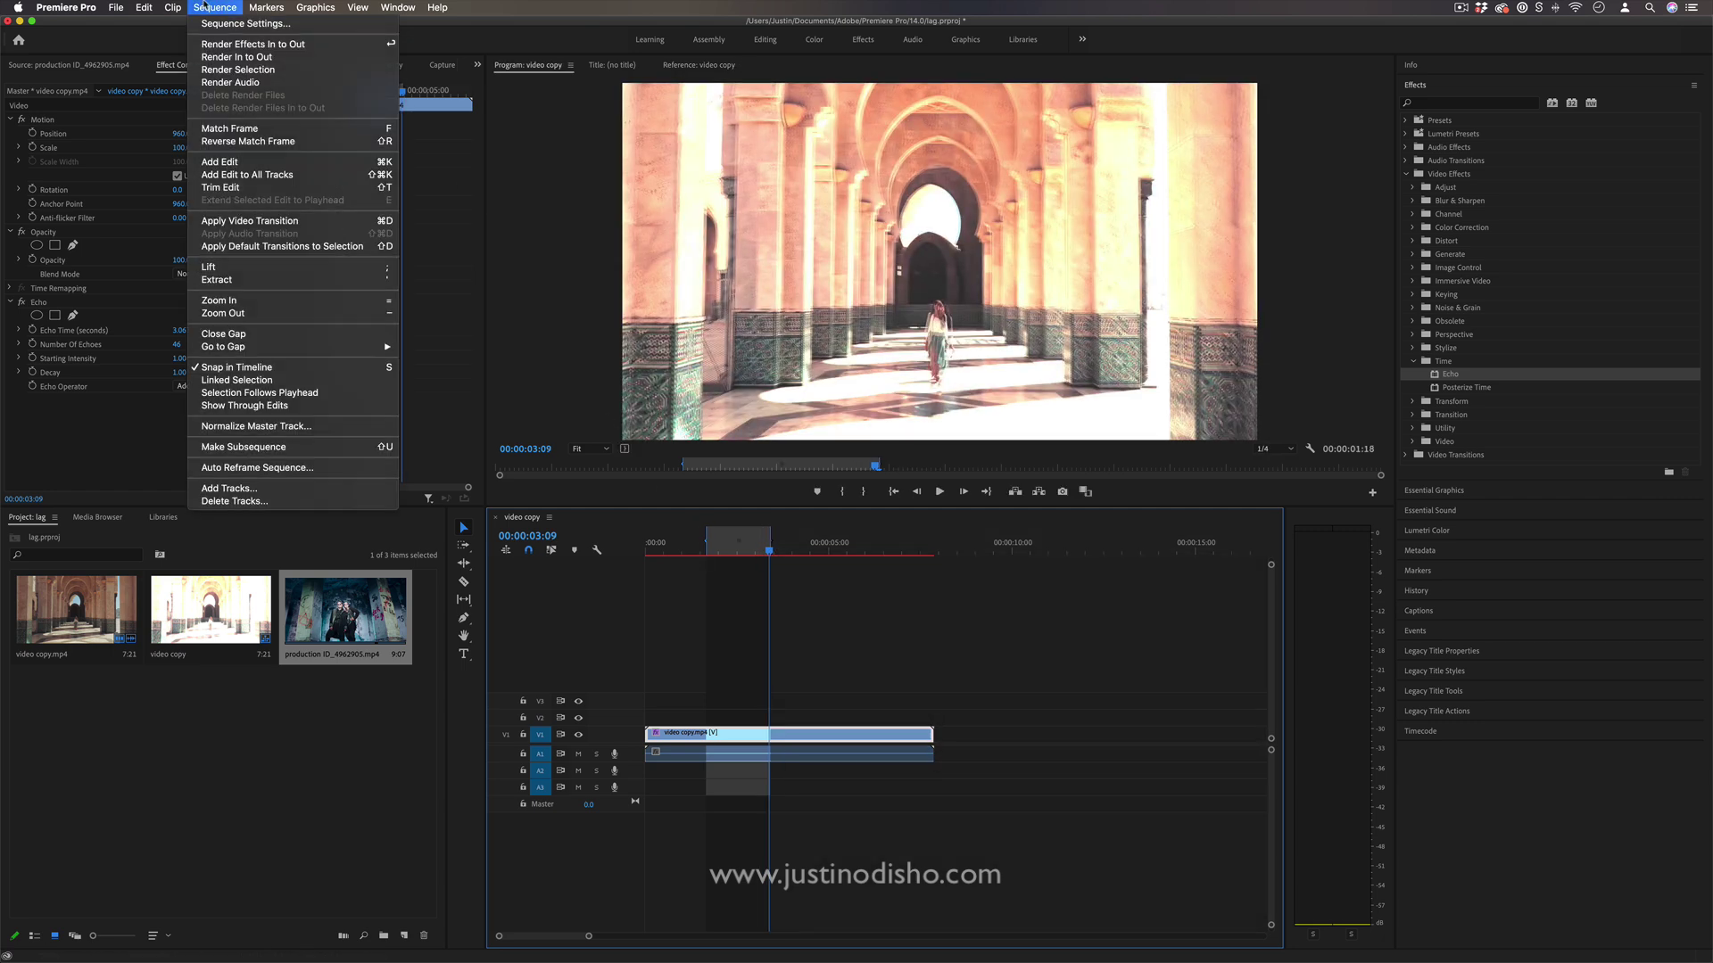
left_click(283, 59)
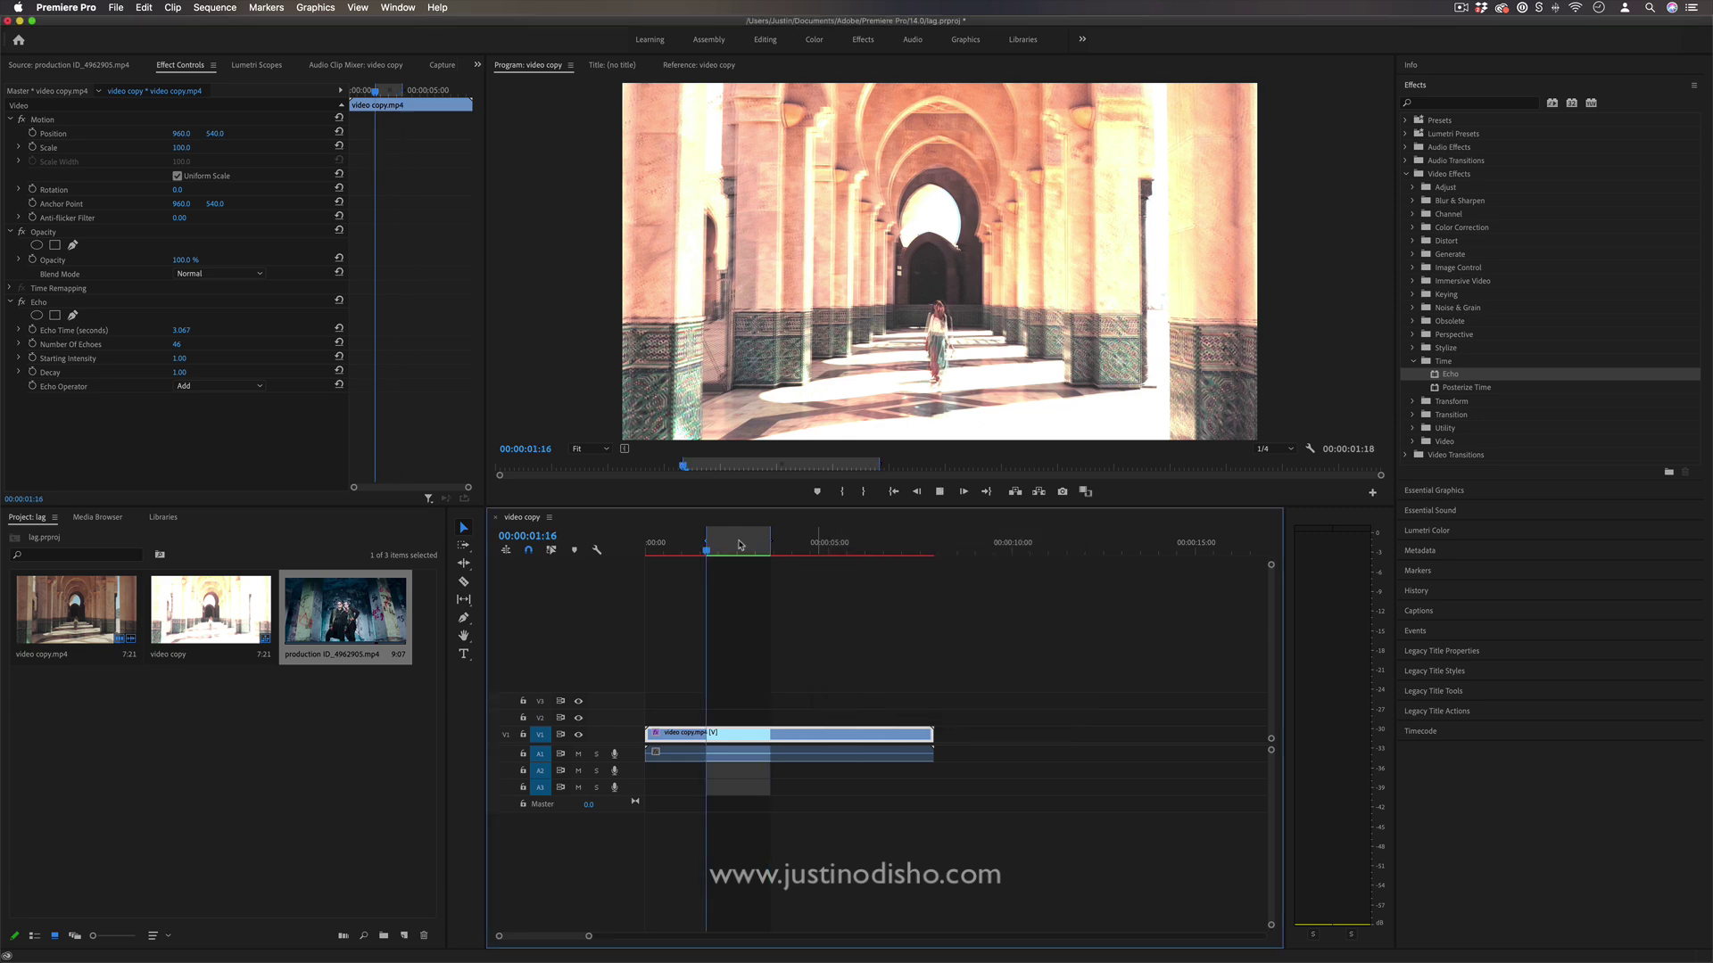
left_click(711, 552)
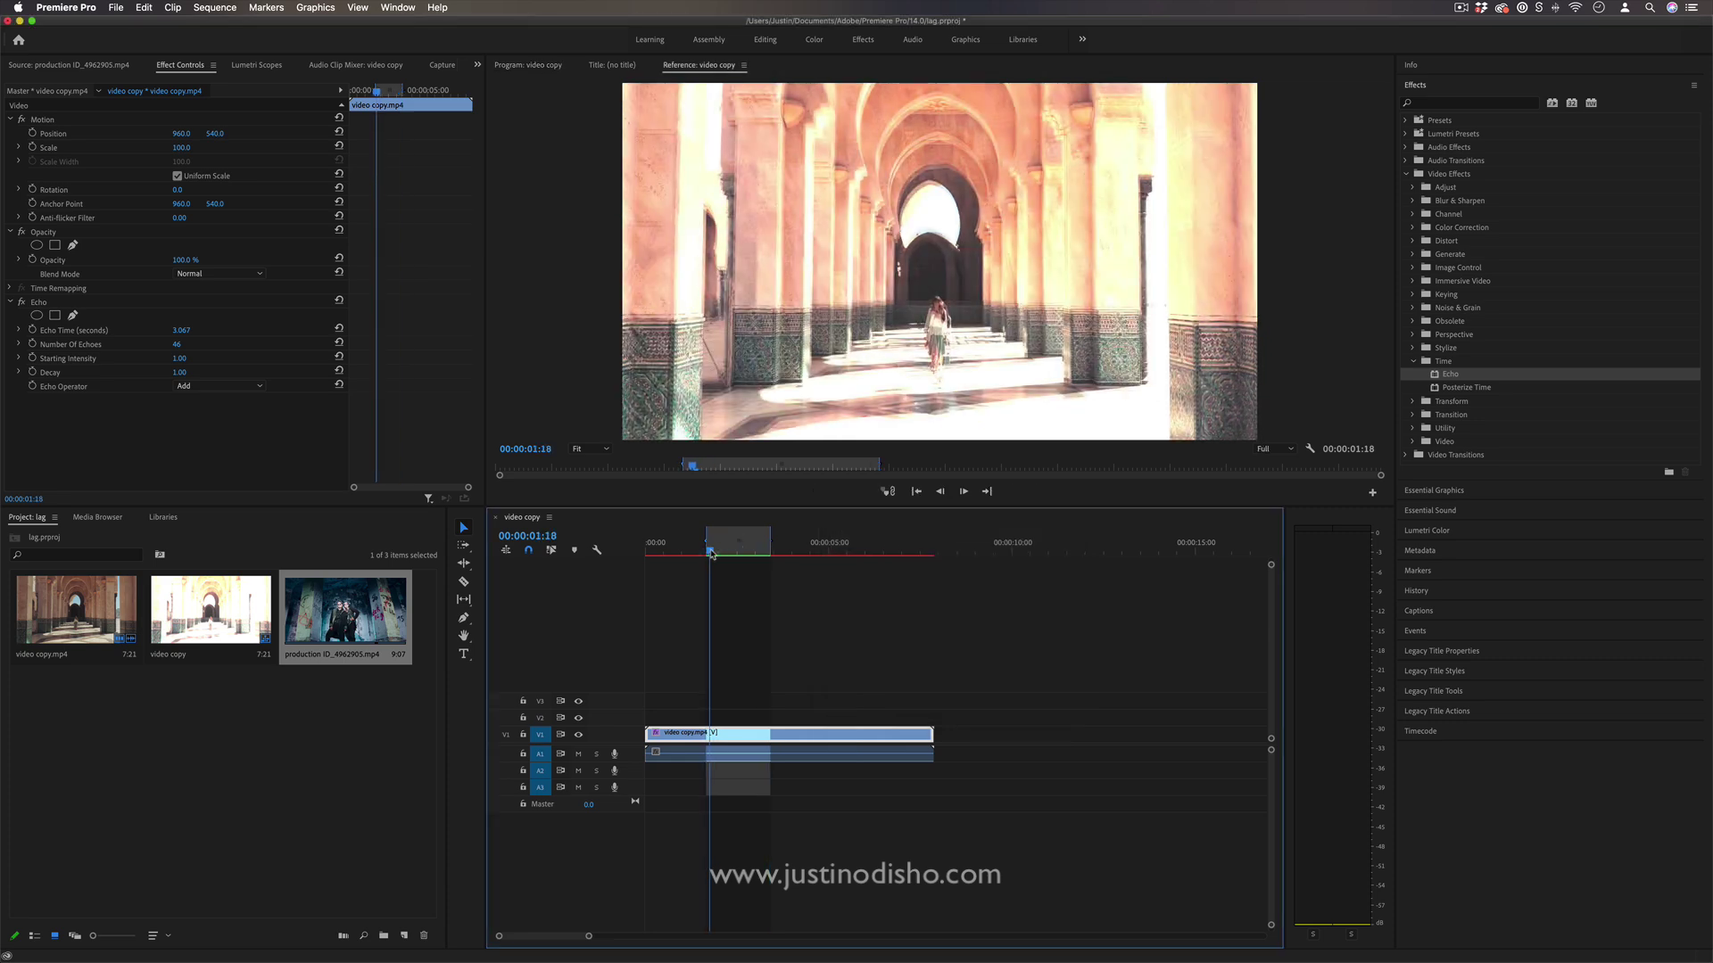
key("space")
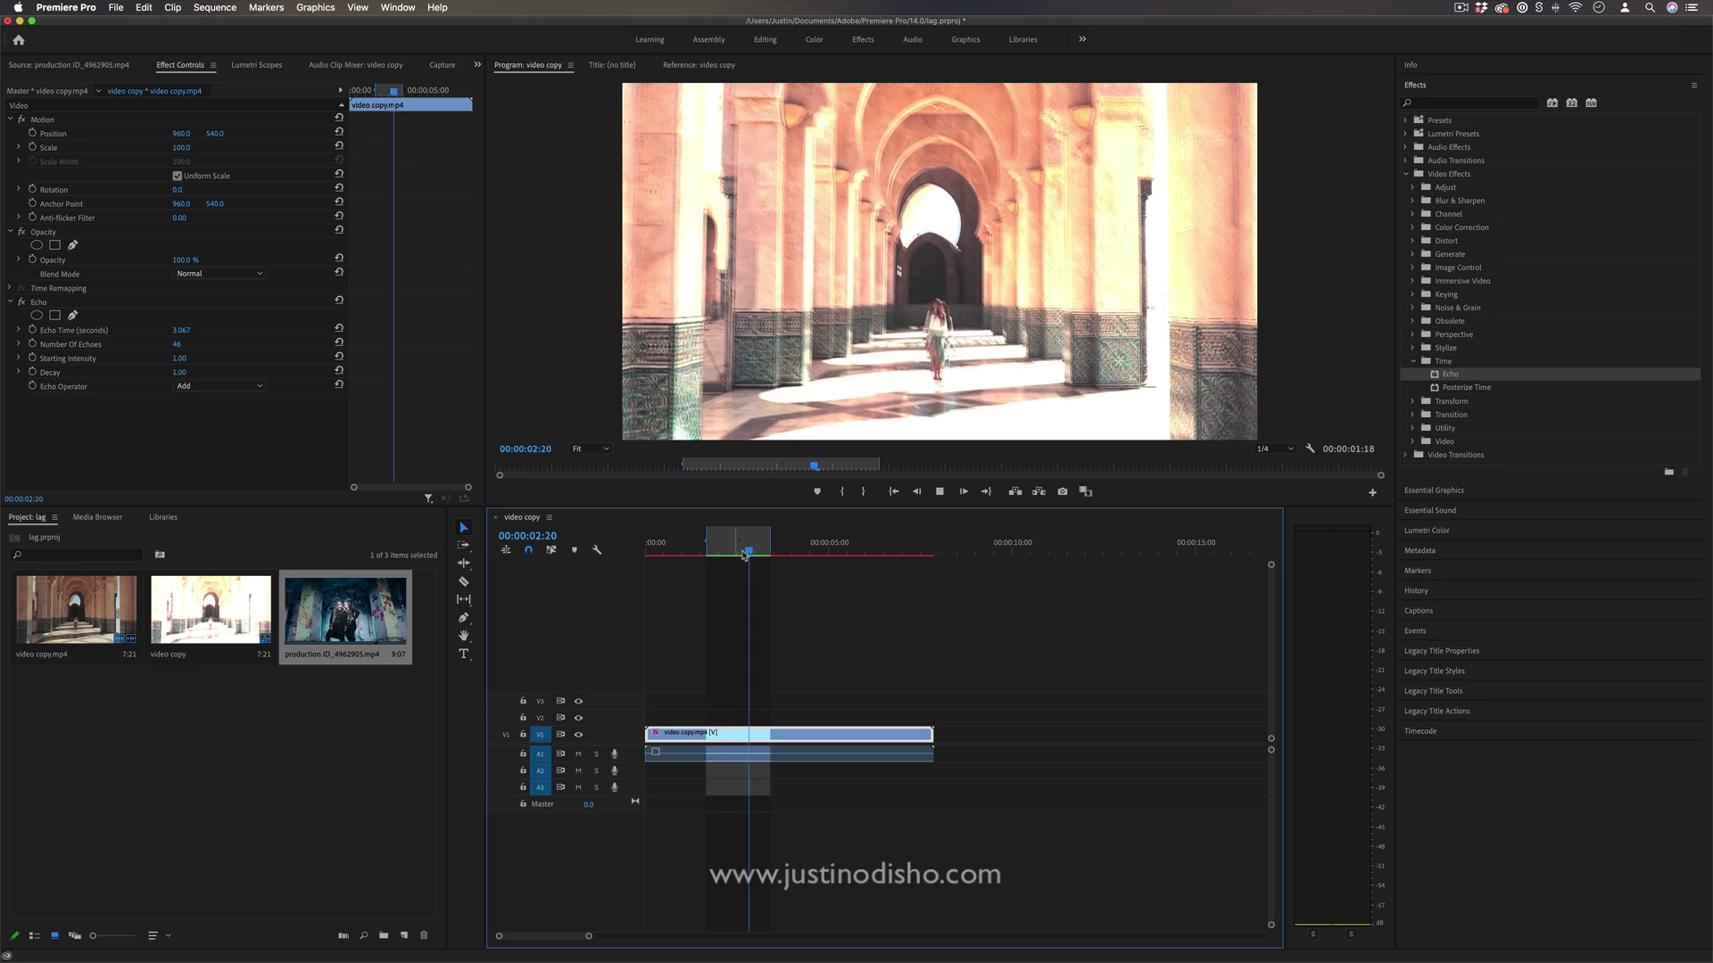
key("space")
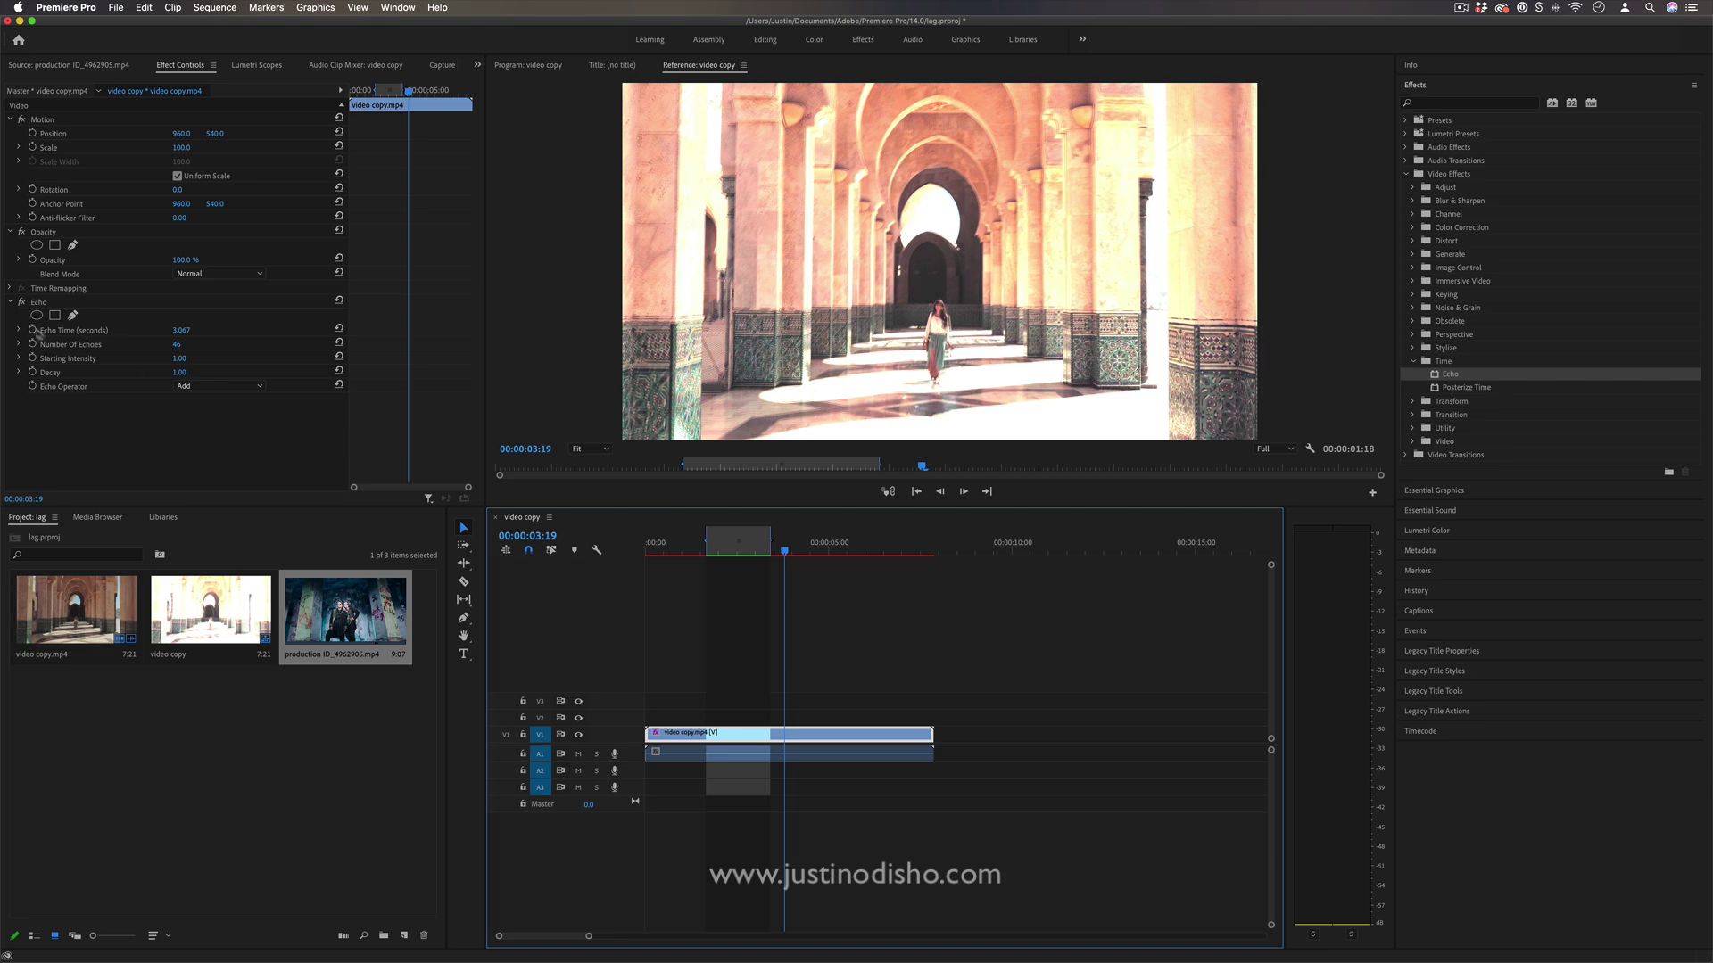
left_click(22, 302)
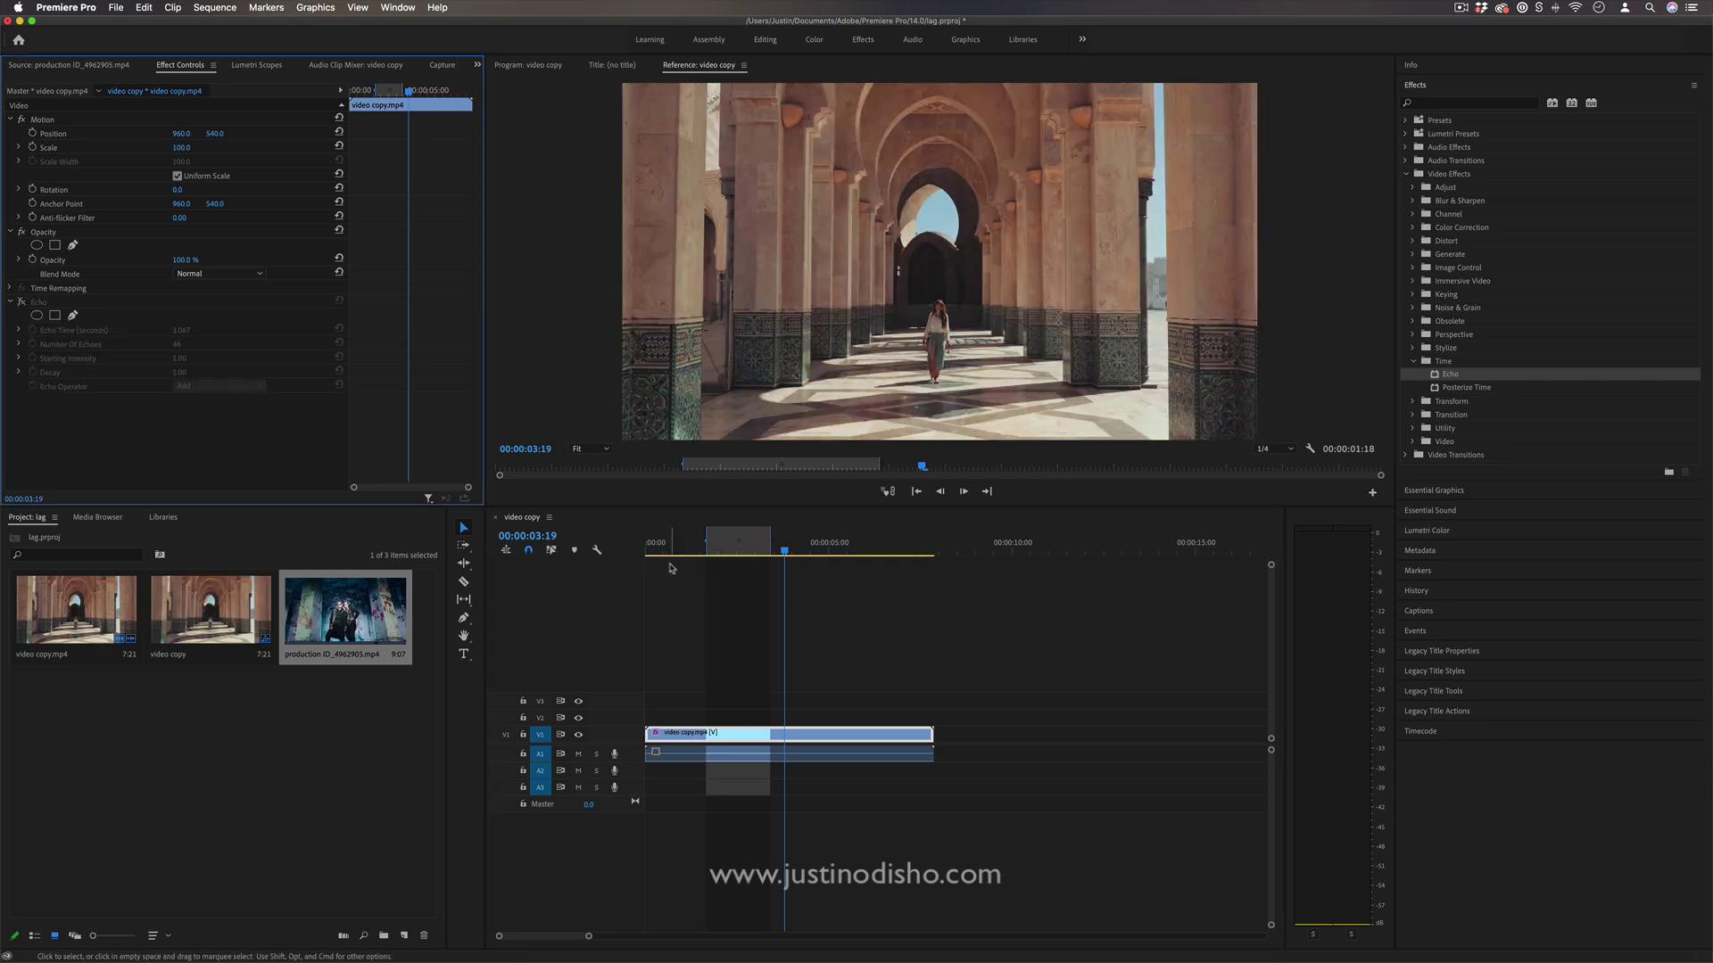
Step: Play the timeline to check for lag, then set Reference and Program playback resolution to Full
left_click(815, 661)
key("space")
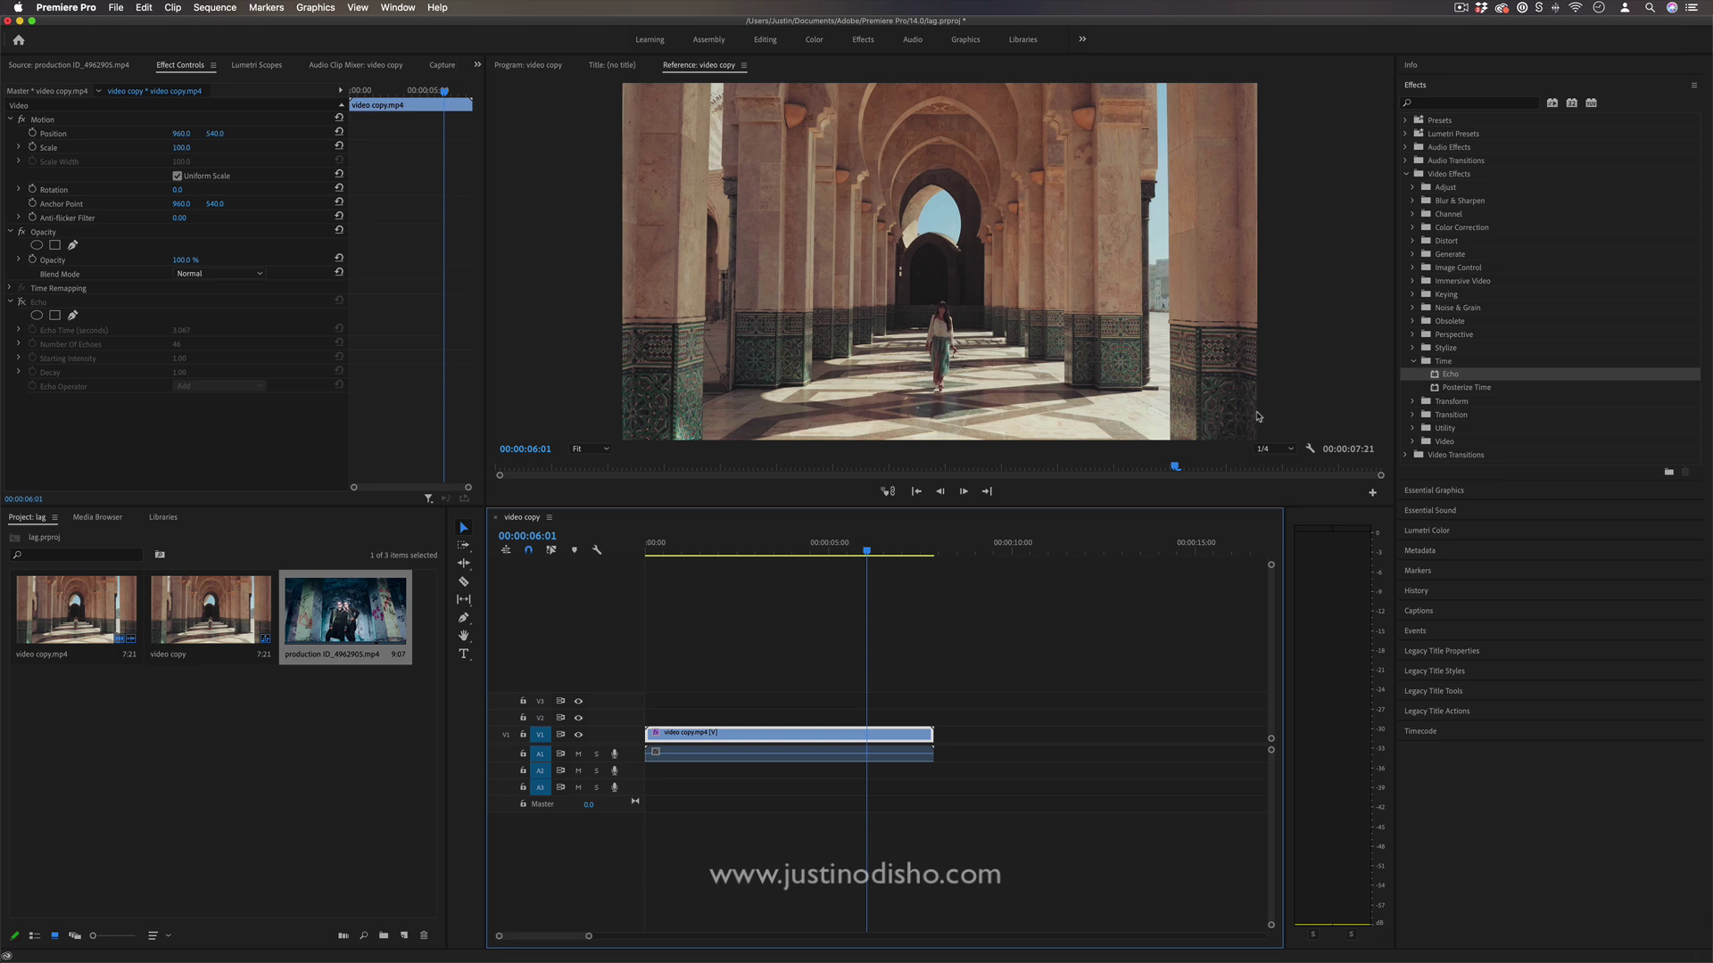
left_click(1273, 449)
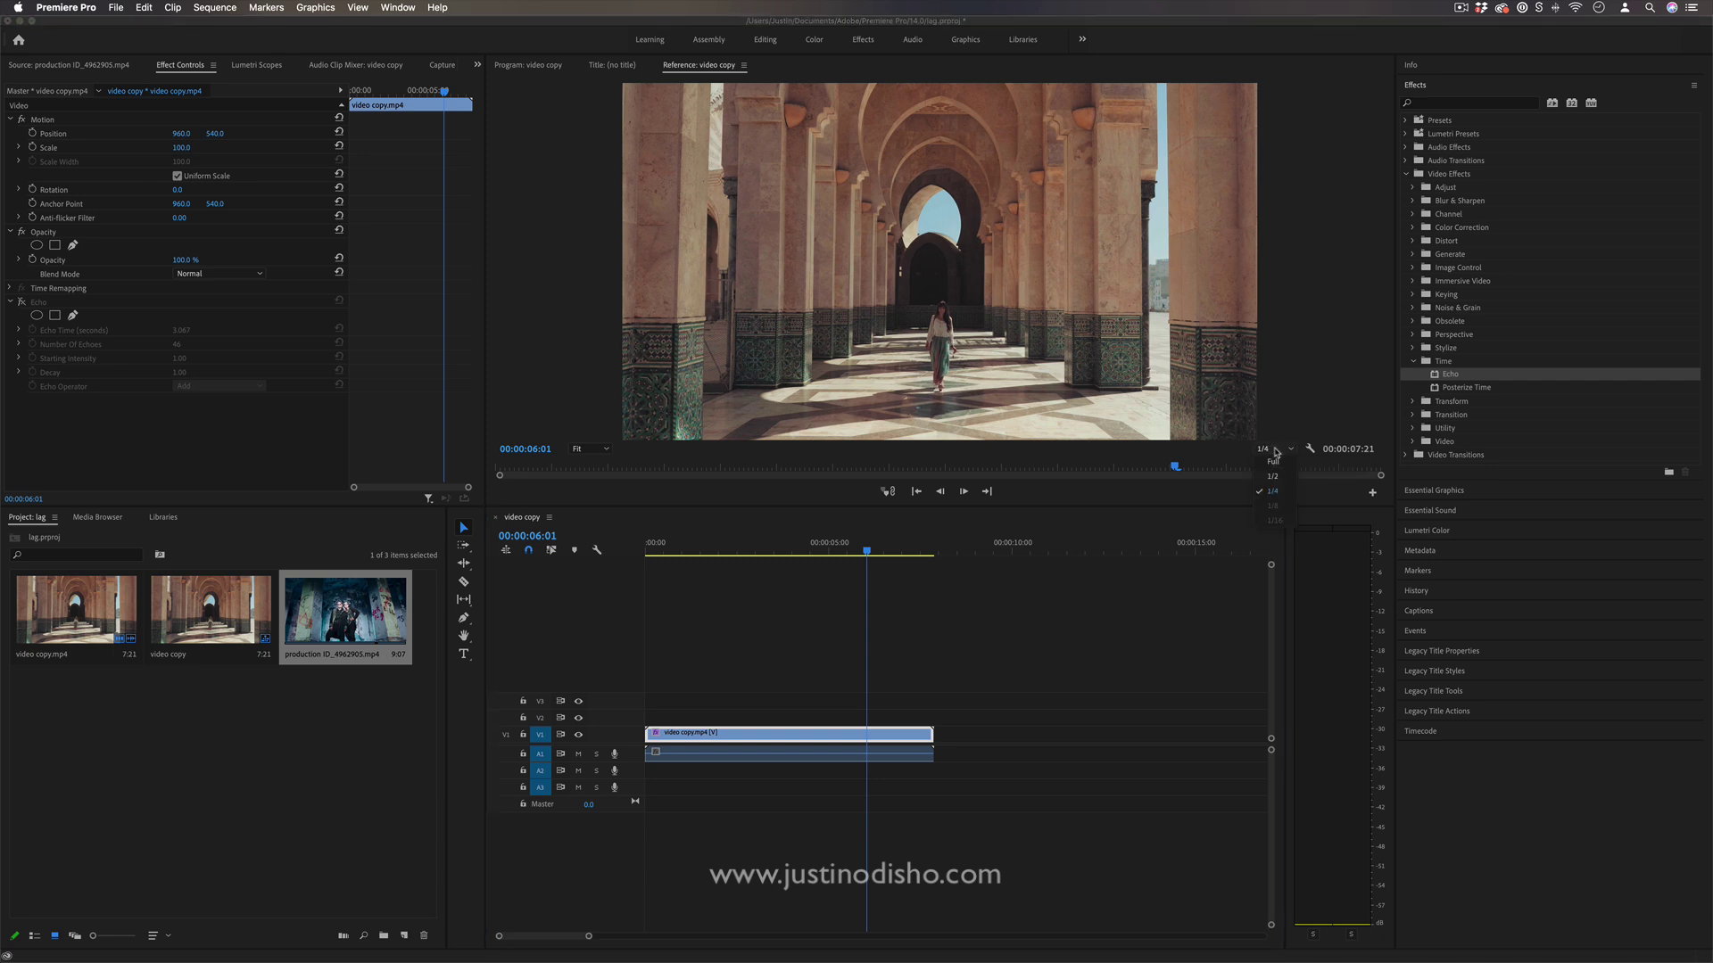
left_click(1273, 463)
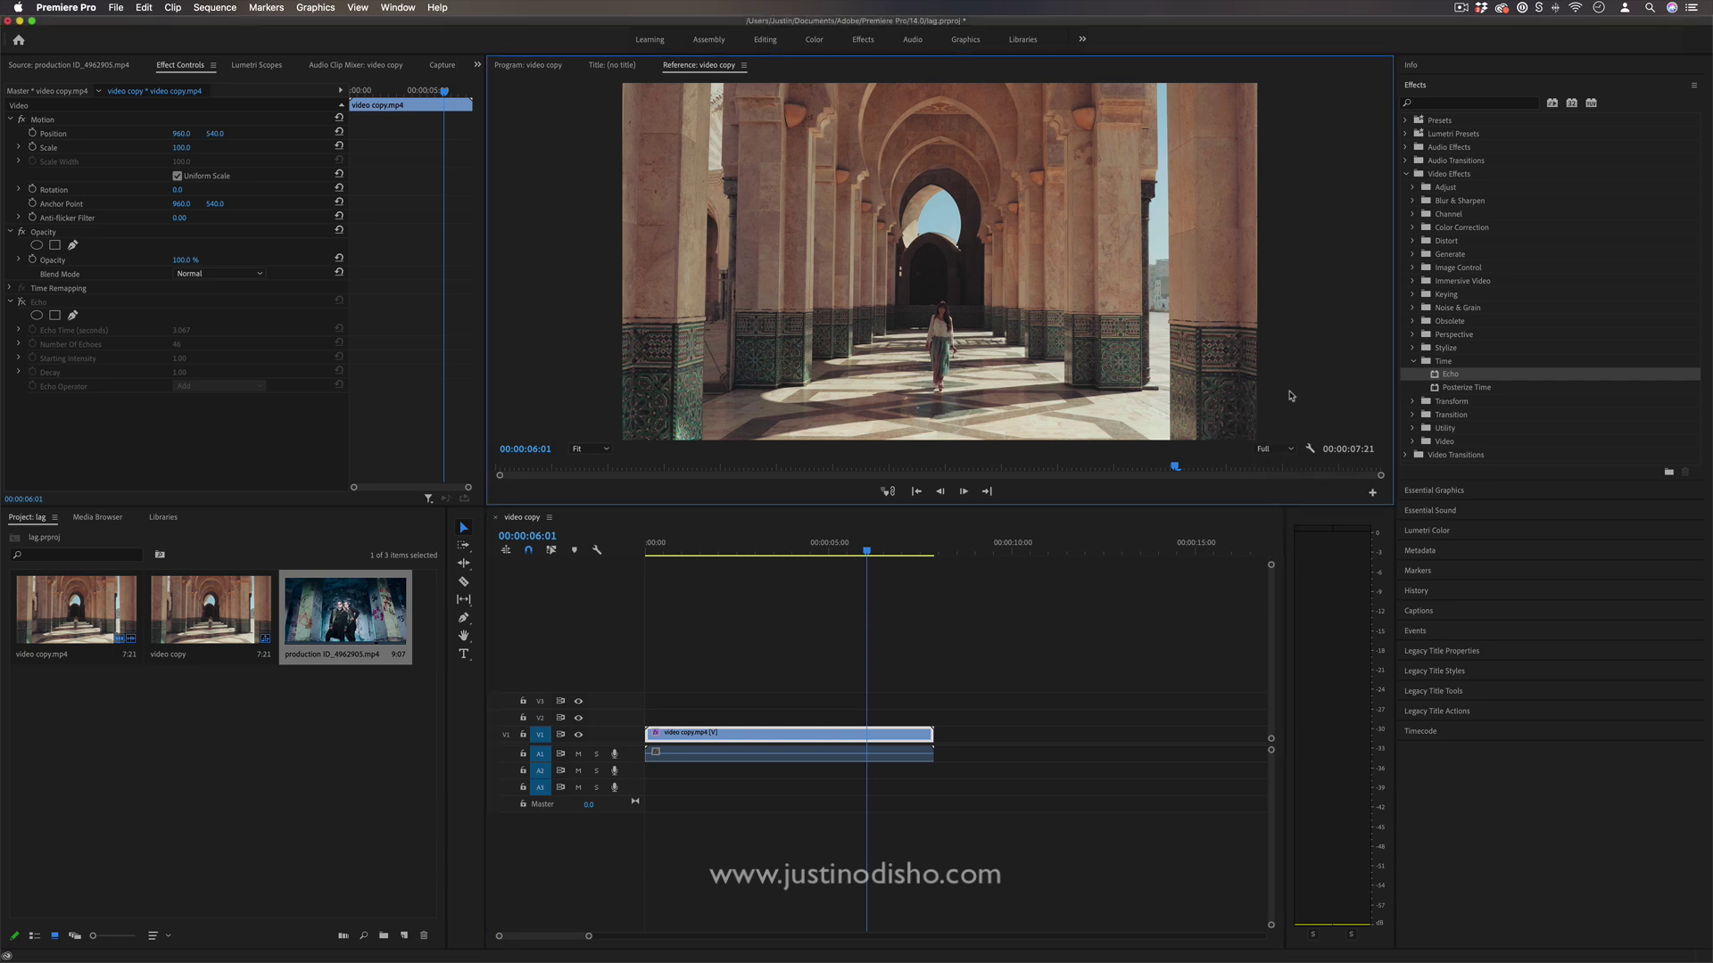
left_click(529, 65)
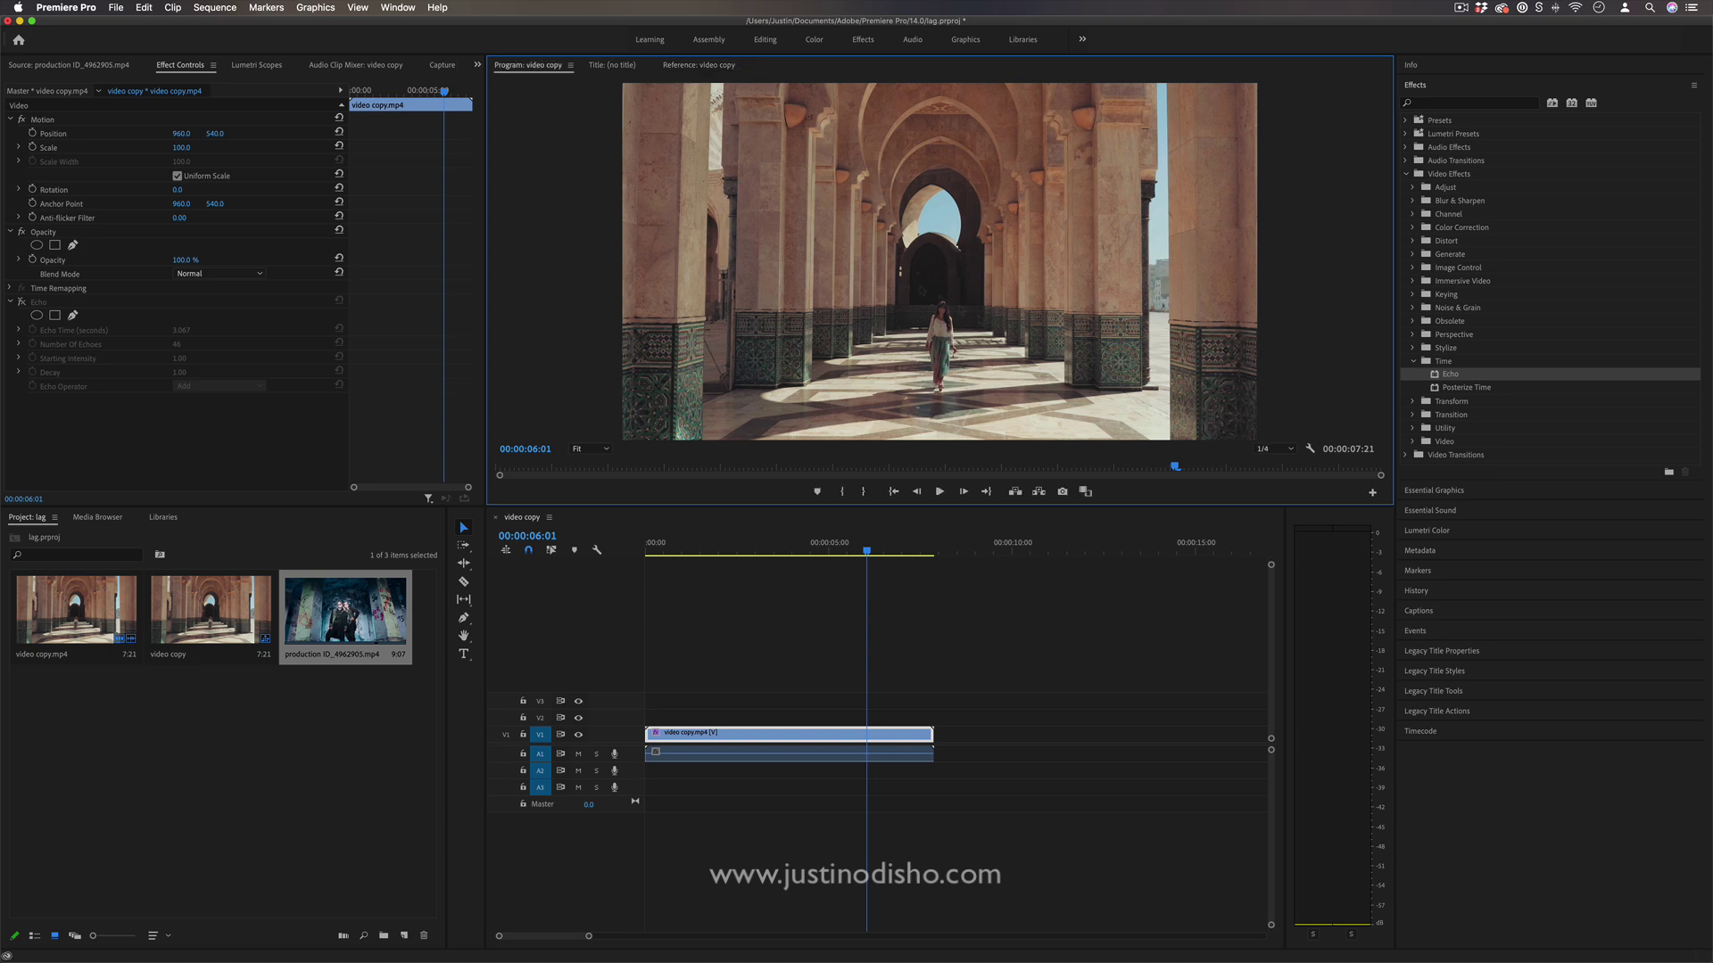
left_click(1273, 451)
left_click(1273, 462)
Step: Replay from 00:00:01:05 and toggle Echo's fx switch, leaving the effect disabled
left_click_drag(787, 546, 701, 547)
left_click(700, 547)
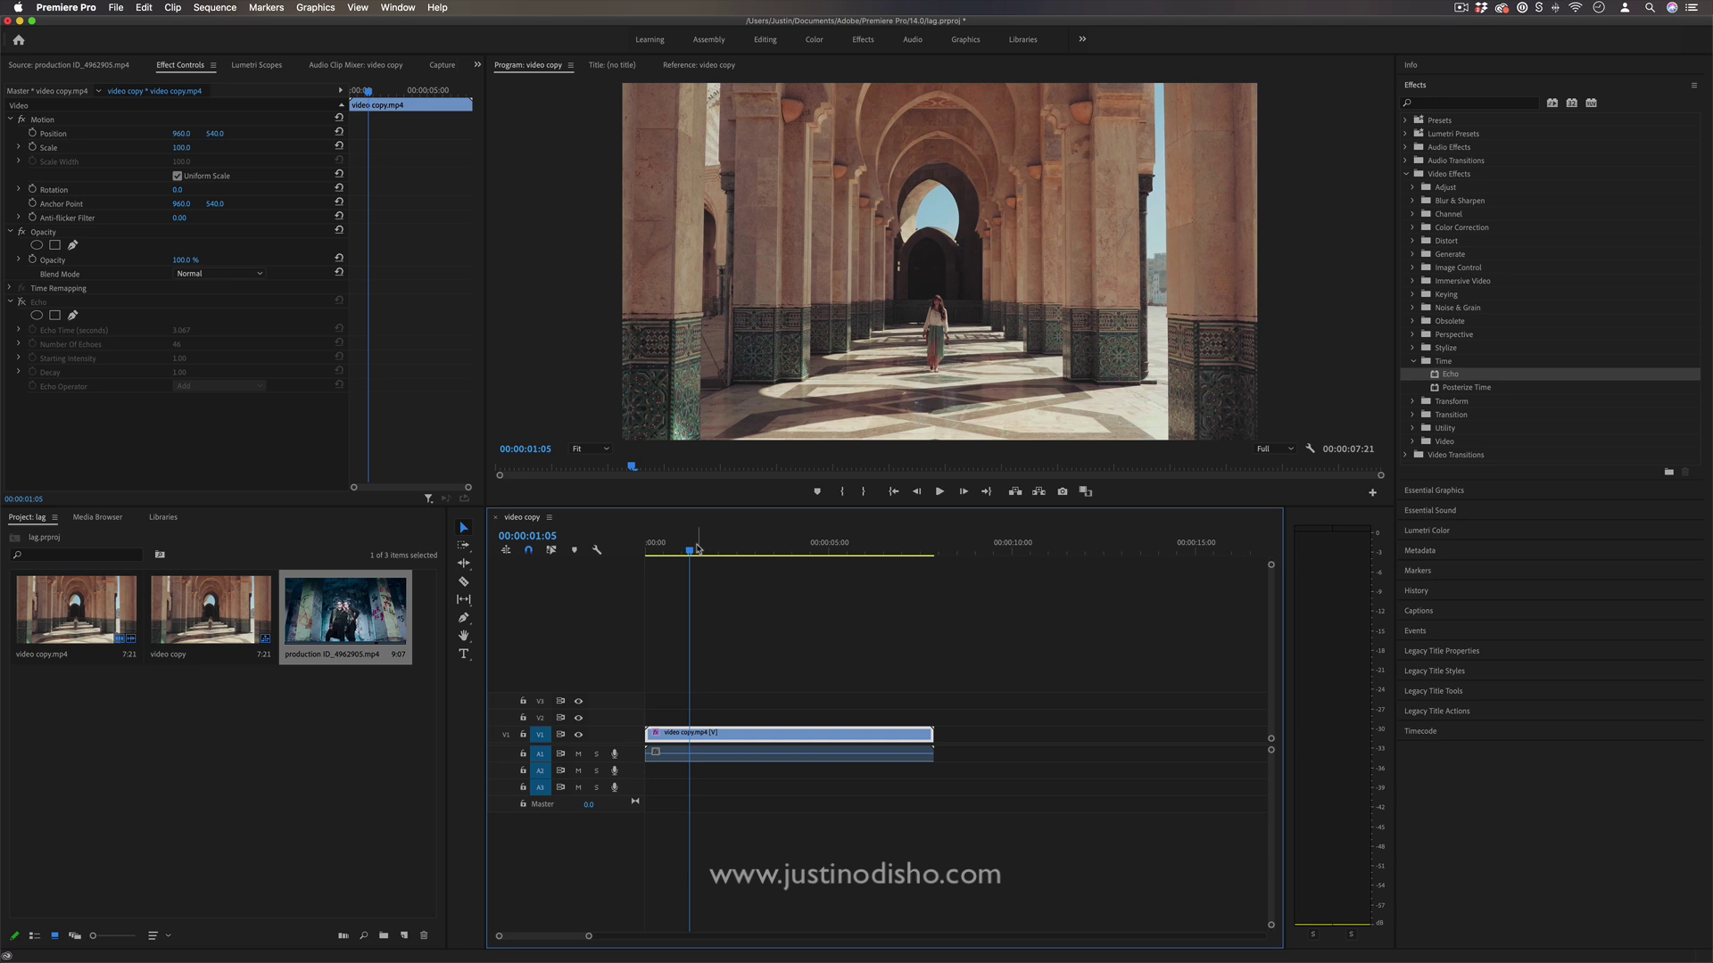
key("space")
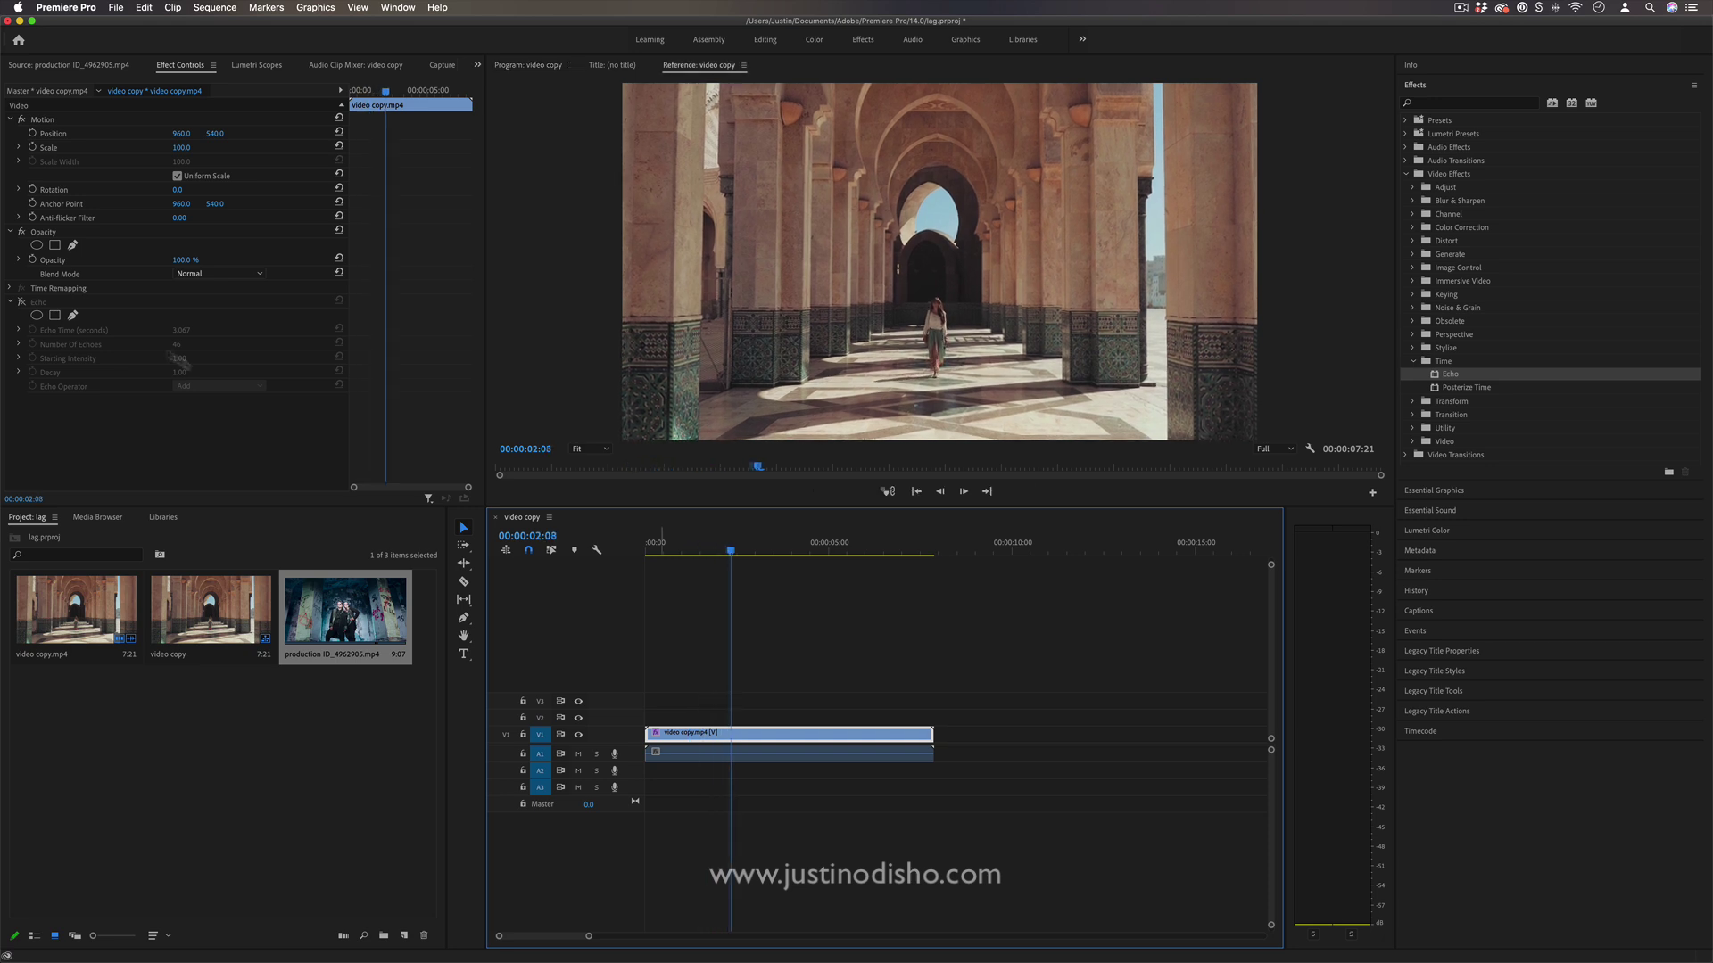
key("space")
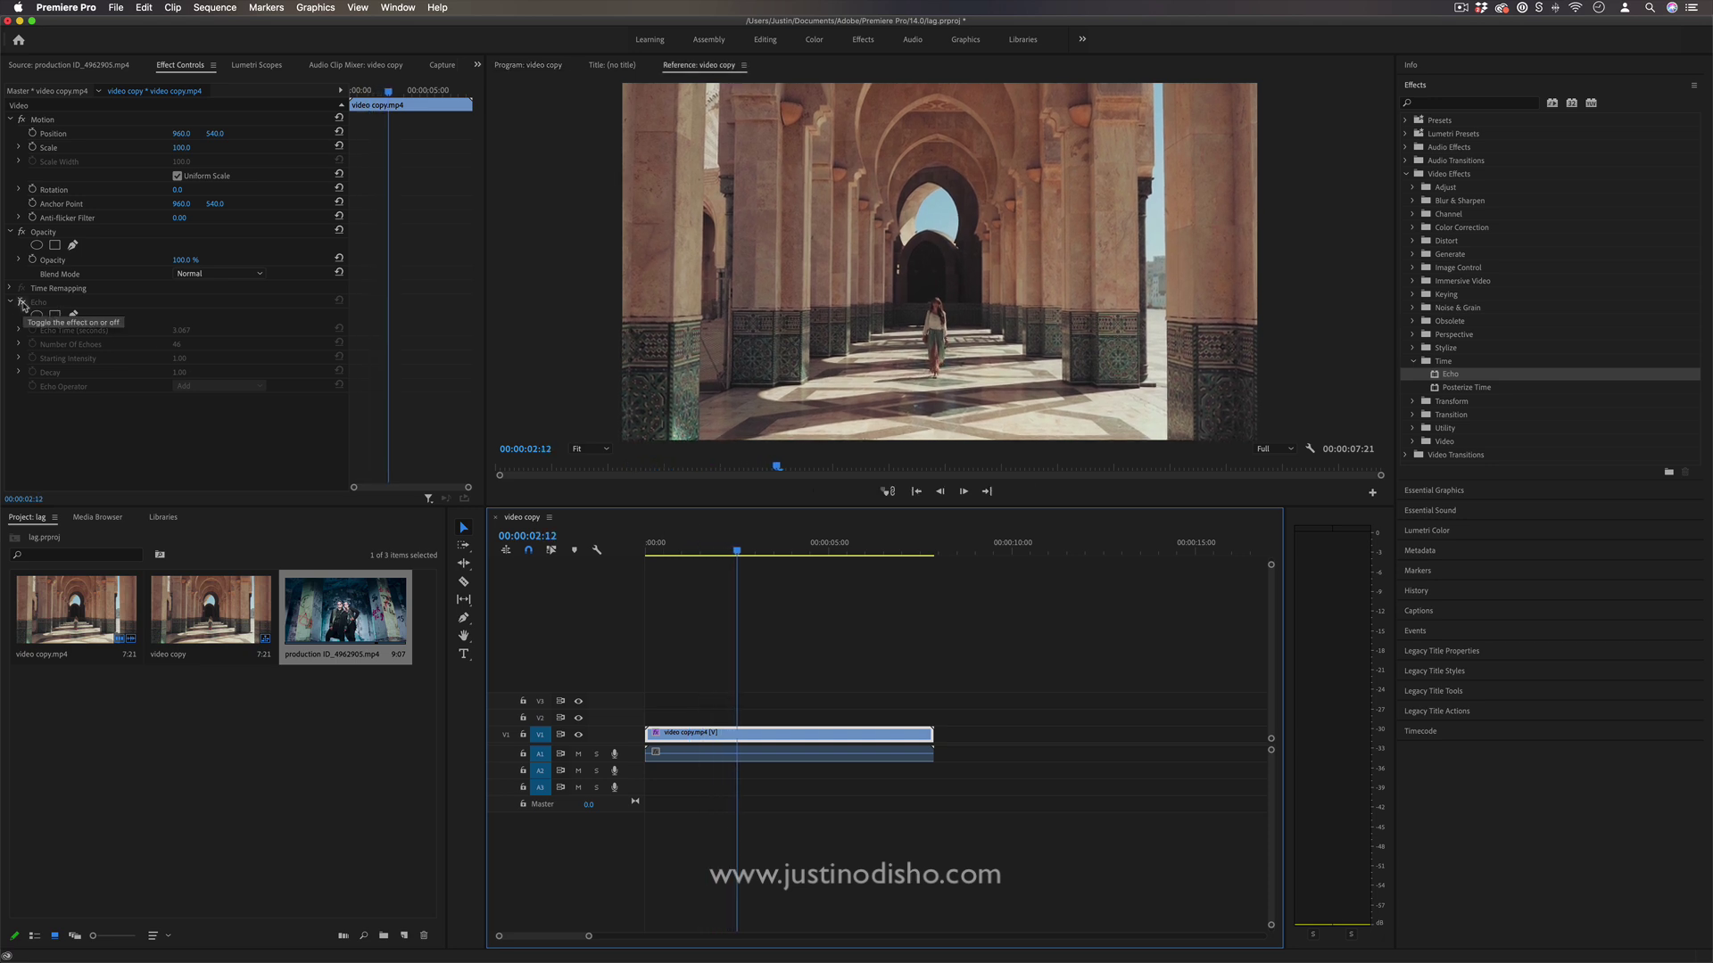
left_click(23, 304)
left_click(22, 303)
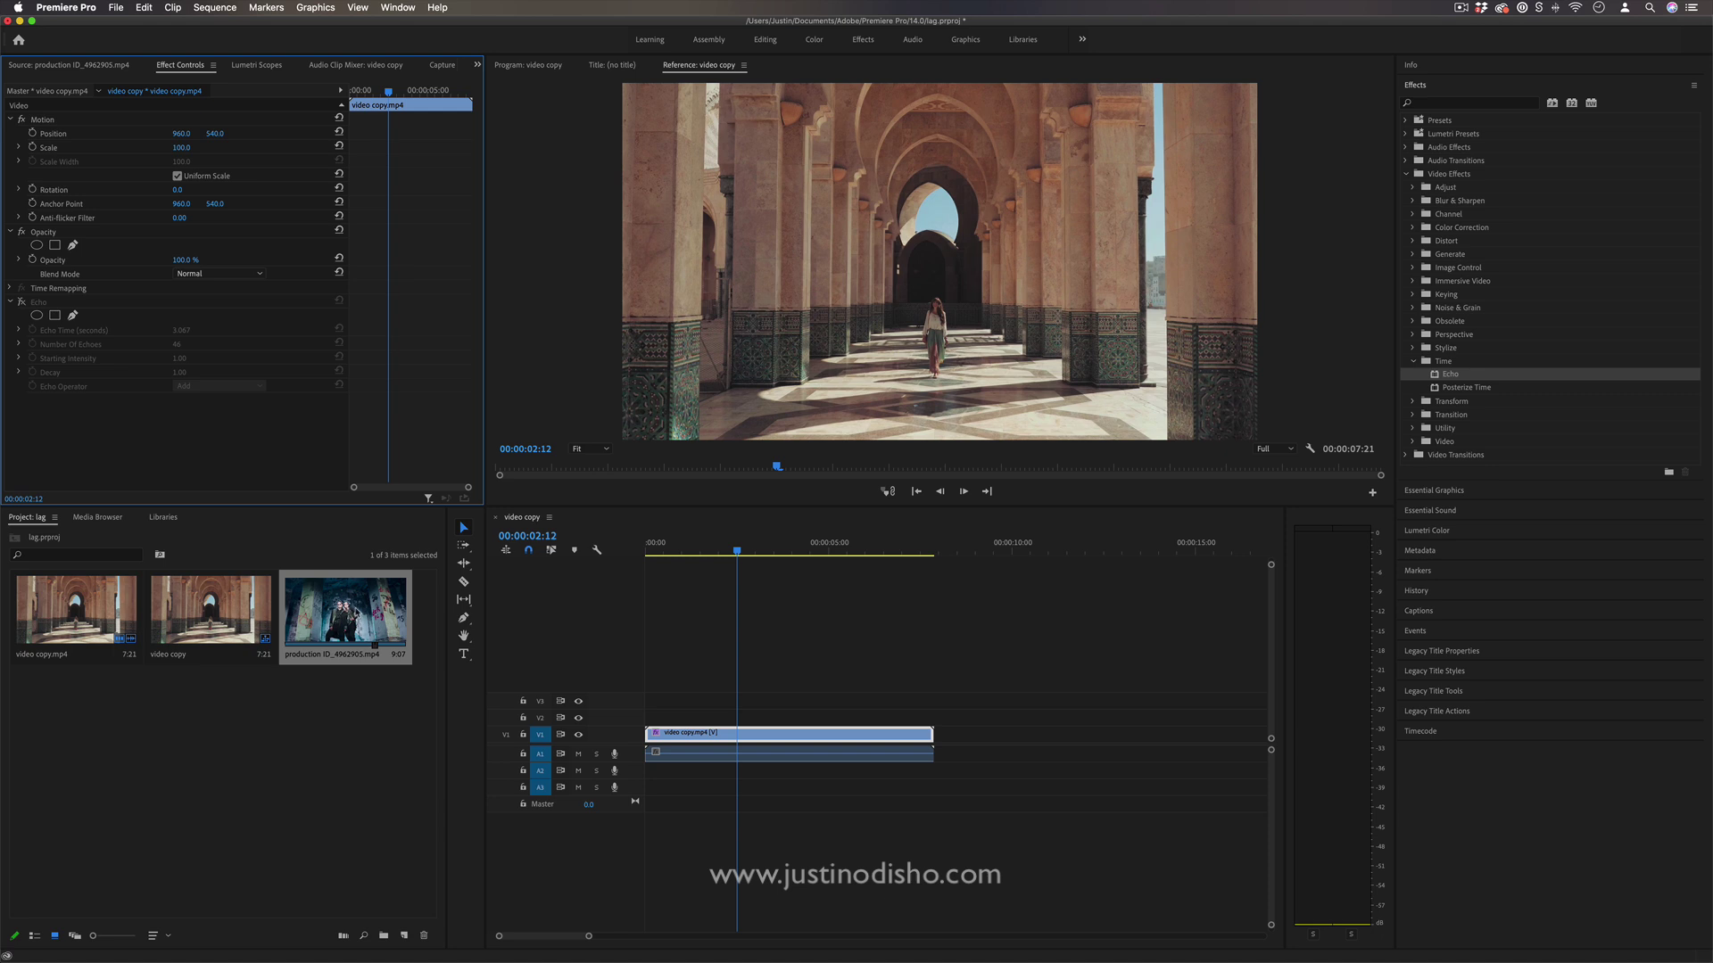
Step: Open the Info panel and compare video copy.mp4 with production ID_4962905.mp4 (4096 x 2160, 25 fps)
left_click(375, 624)
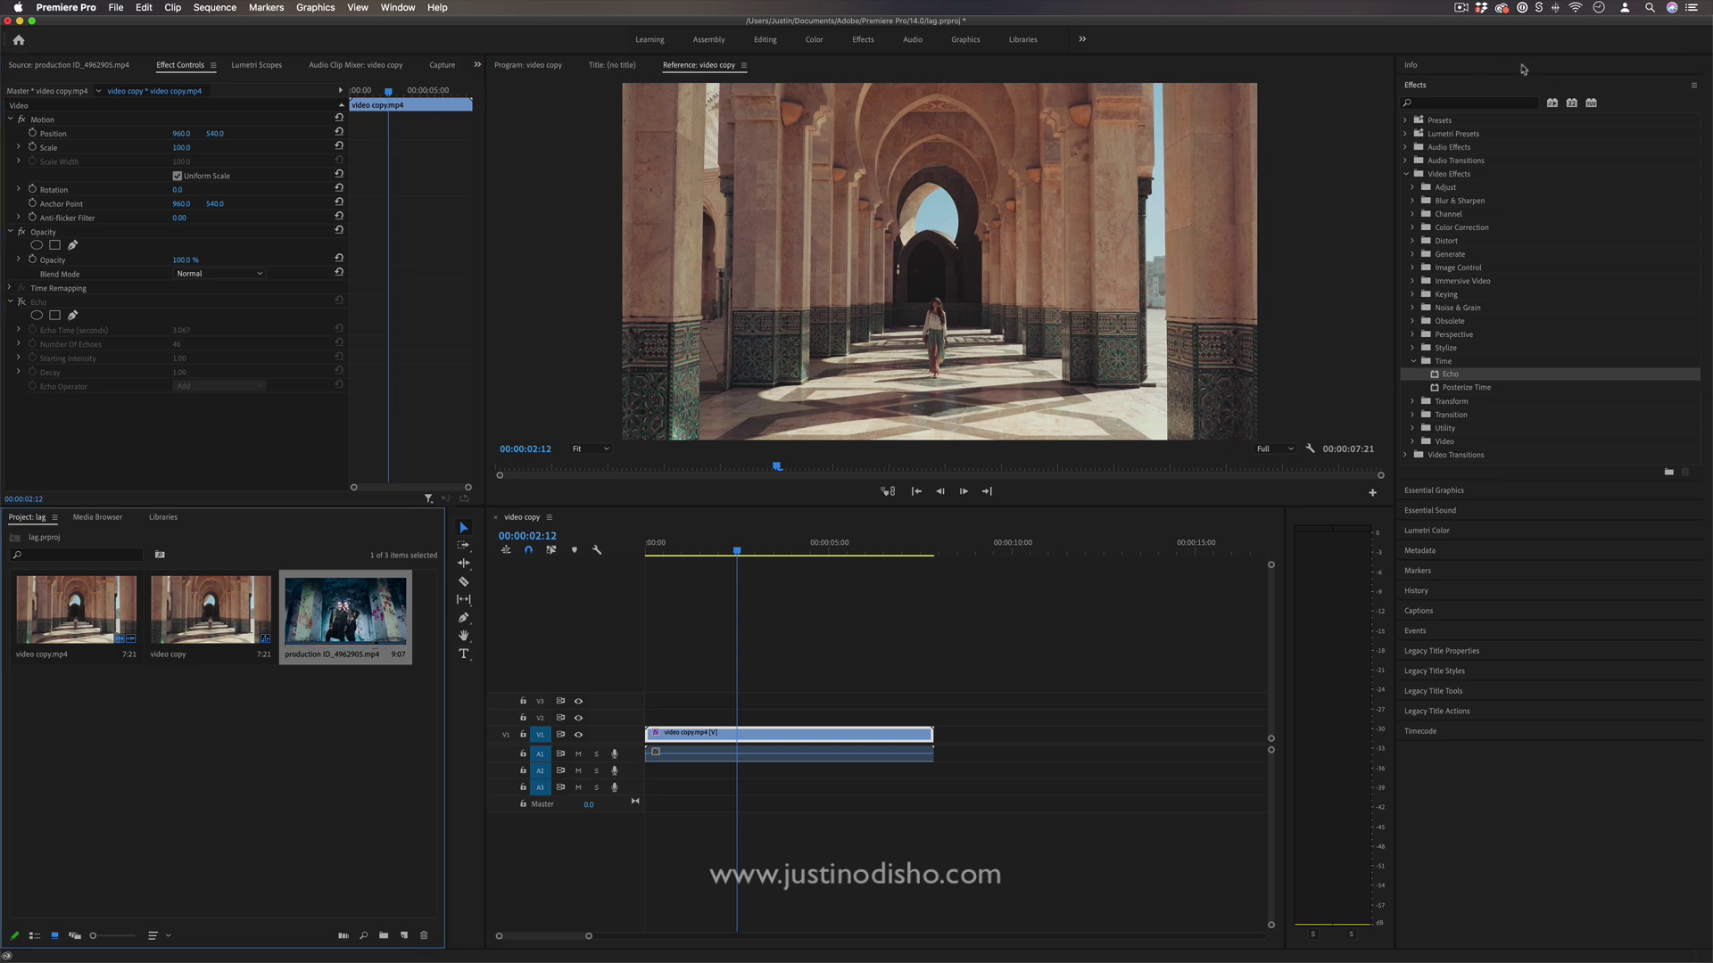
left_click(1438, 65)
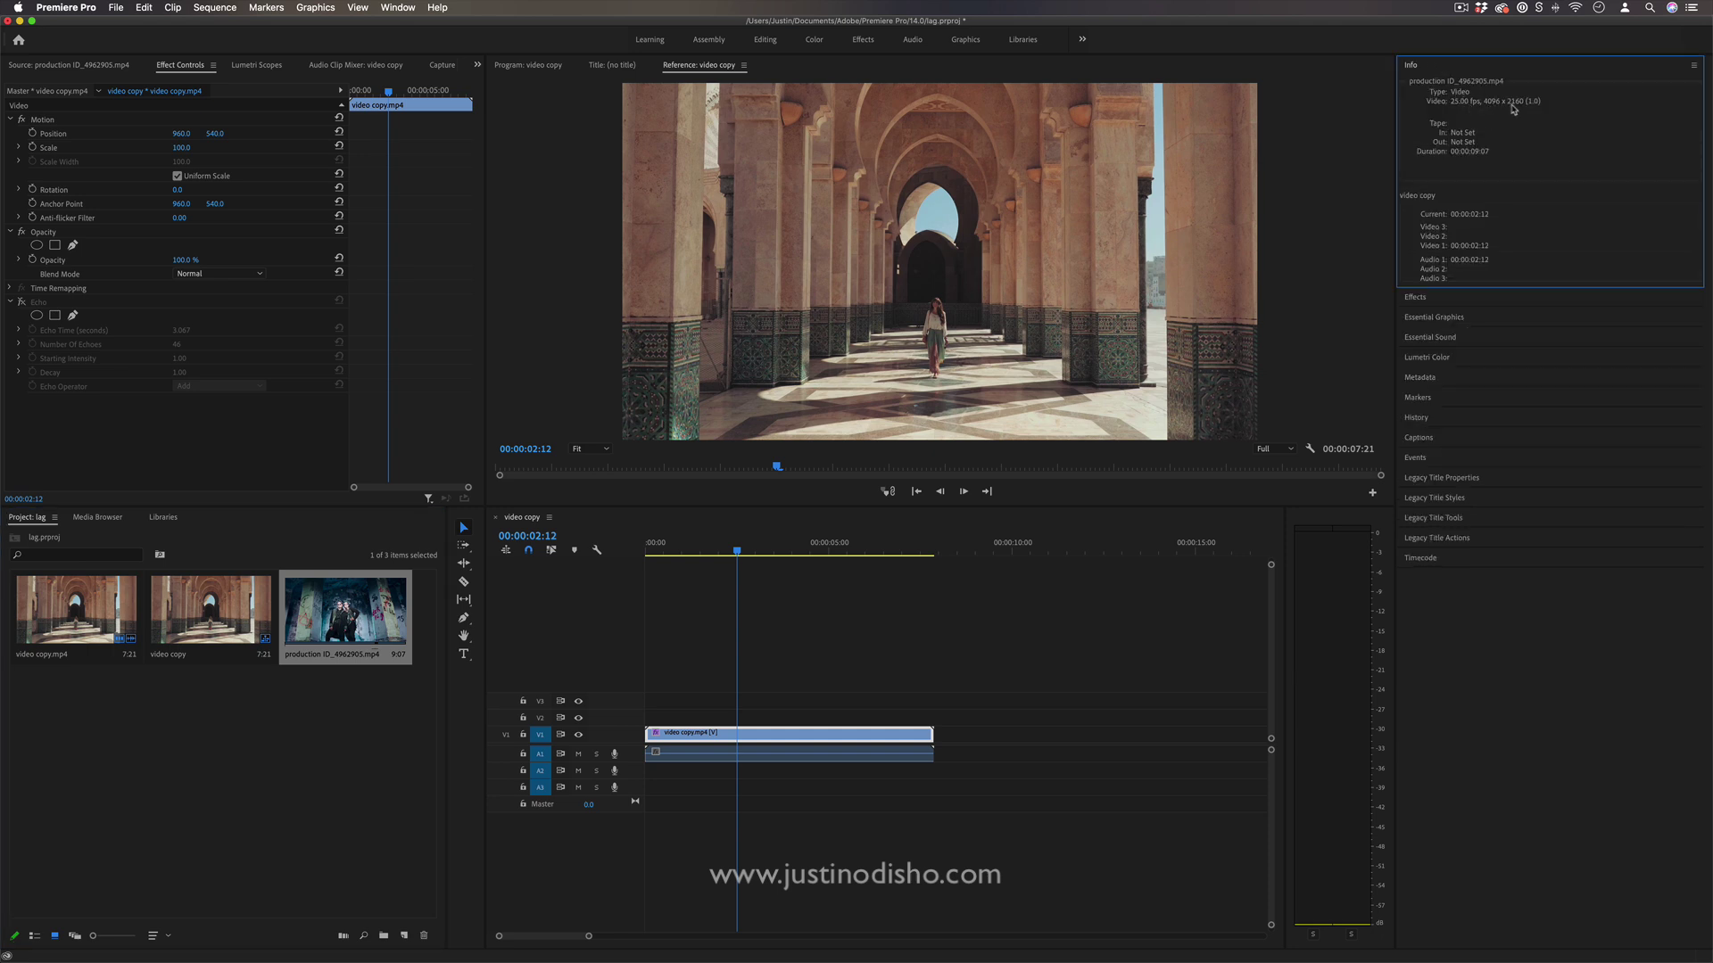
left_click(105, 603)
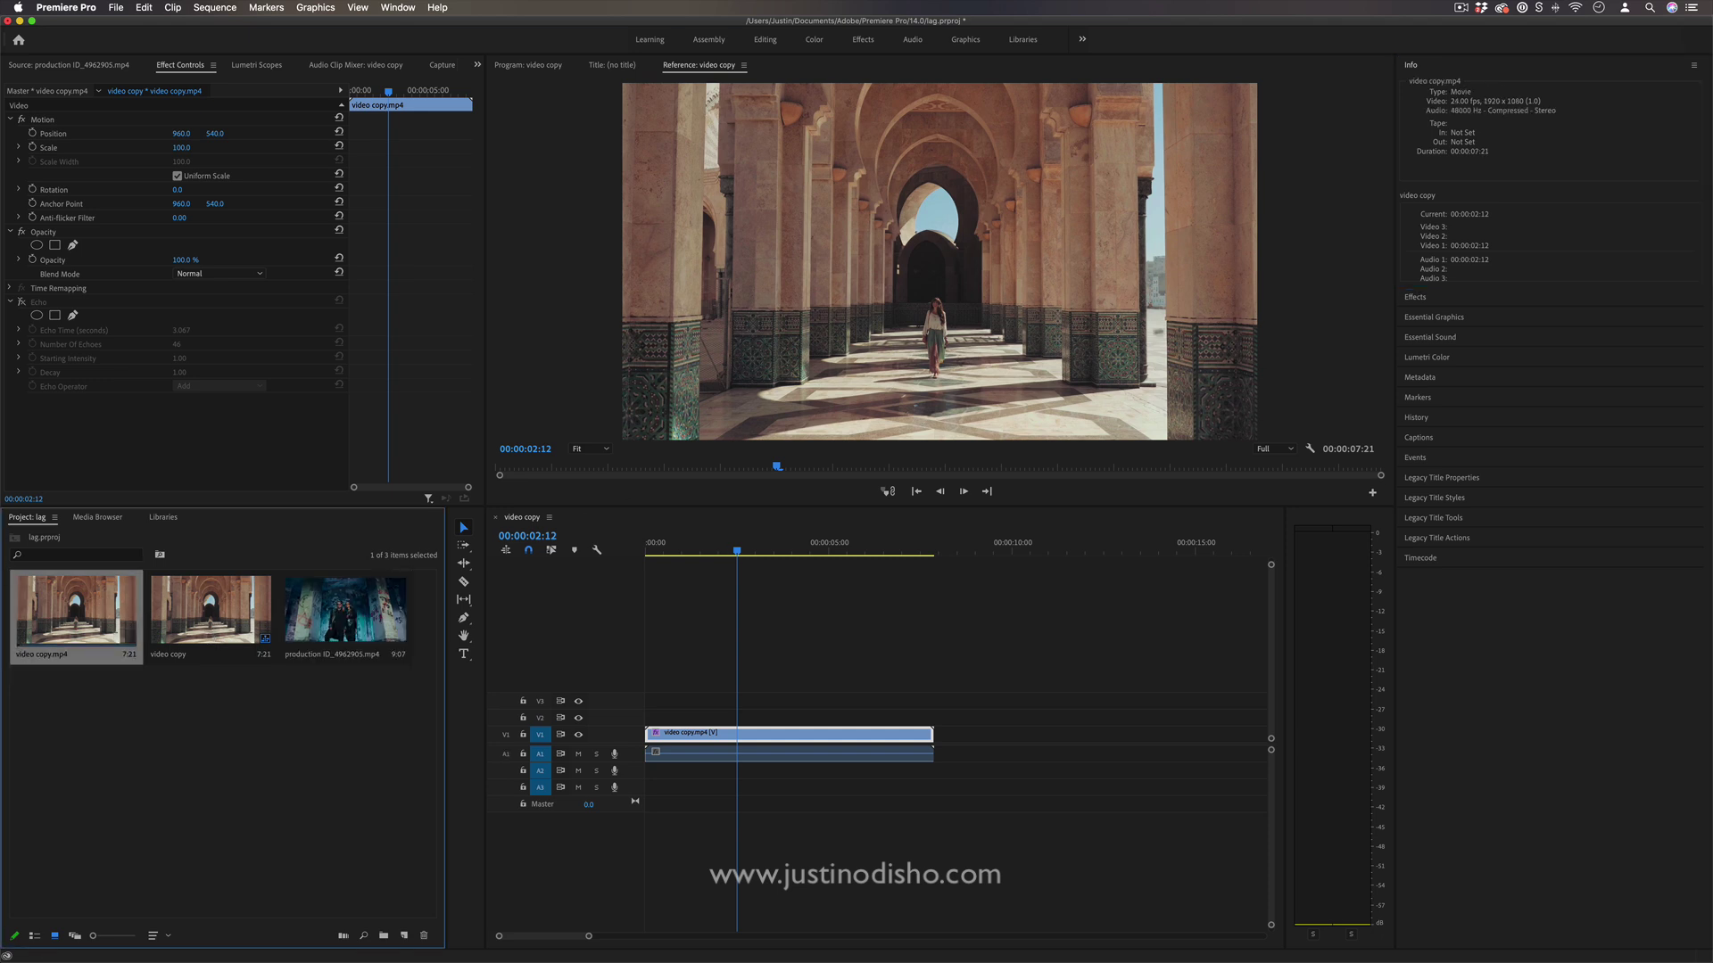
left_click(350, 612)
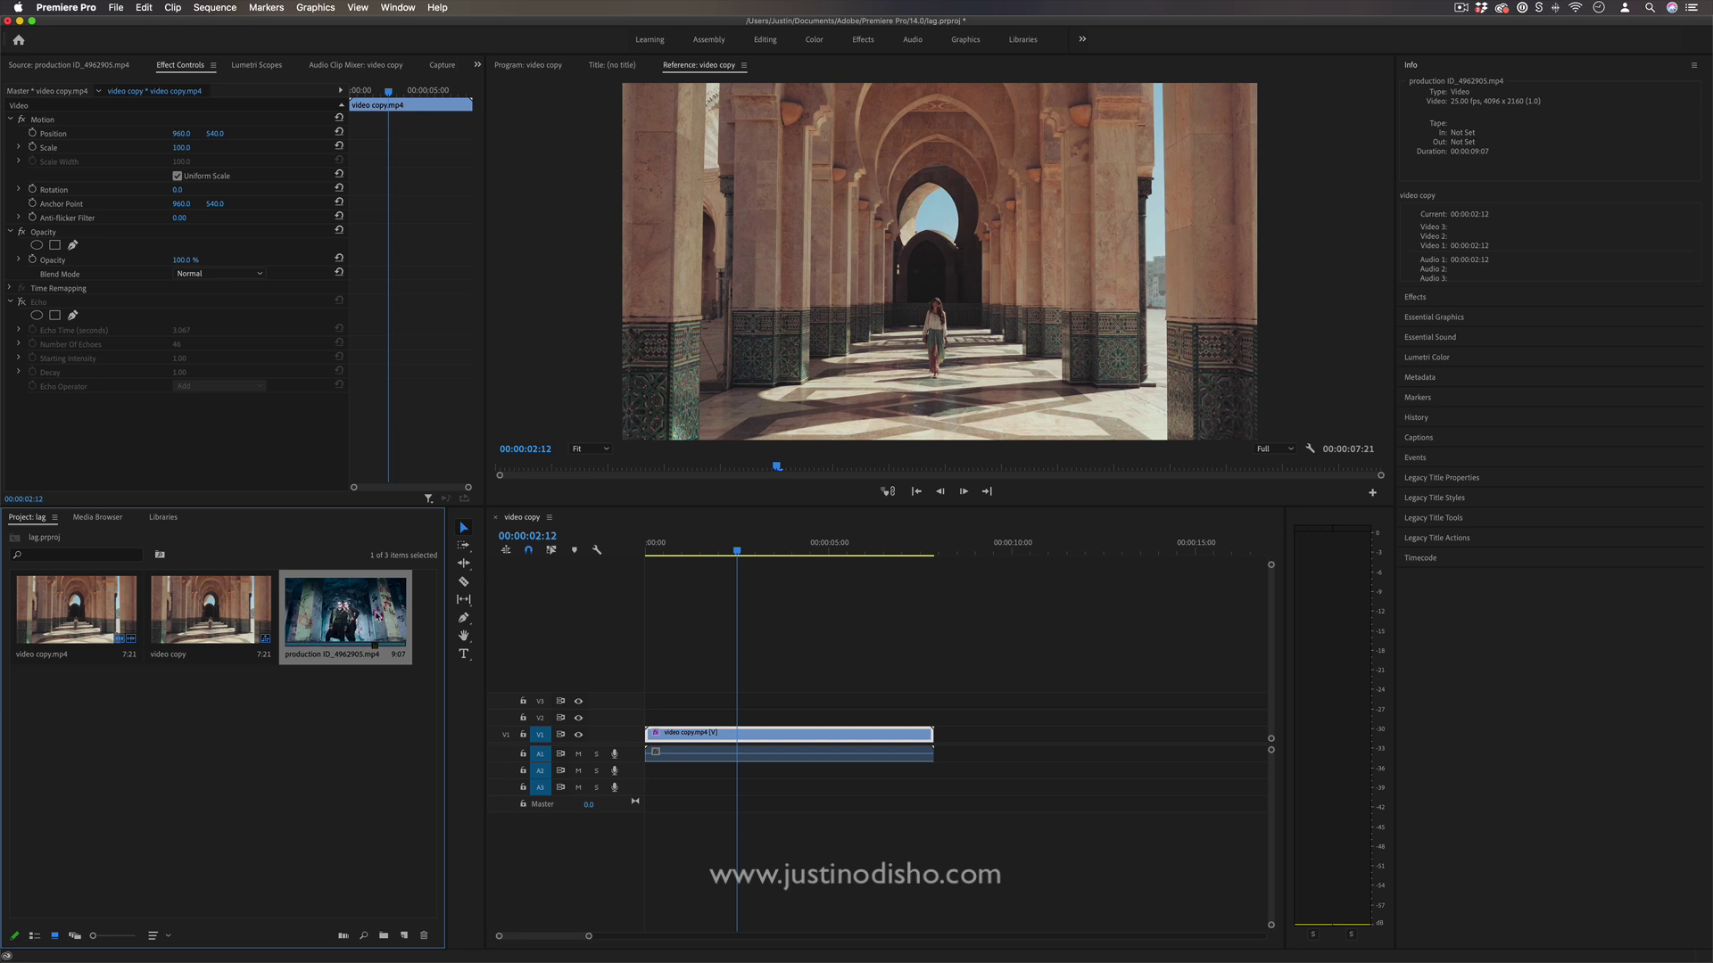
Step: Create H.264 Low Resolution proxies for production ID_4962905.mp4 via Proxy > Create Proxies
right_click(352, 605)
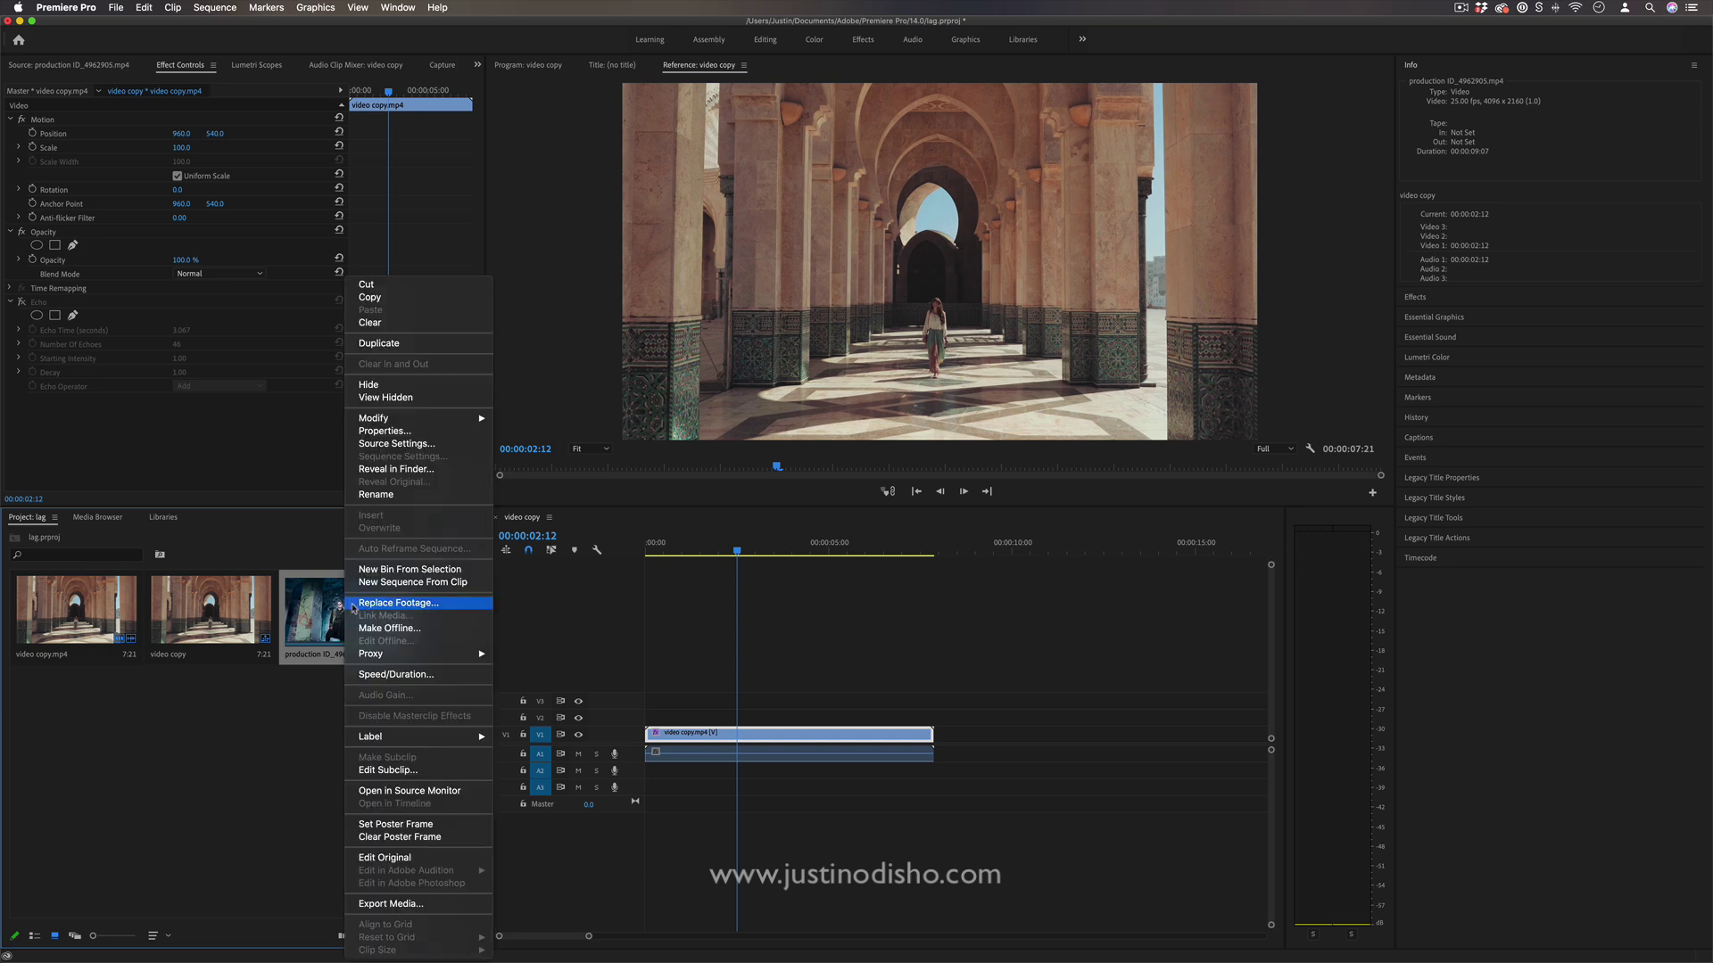
mouse_move(387, 659)
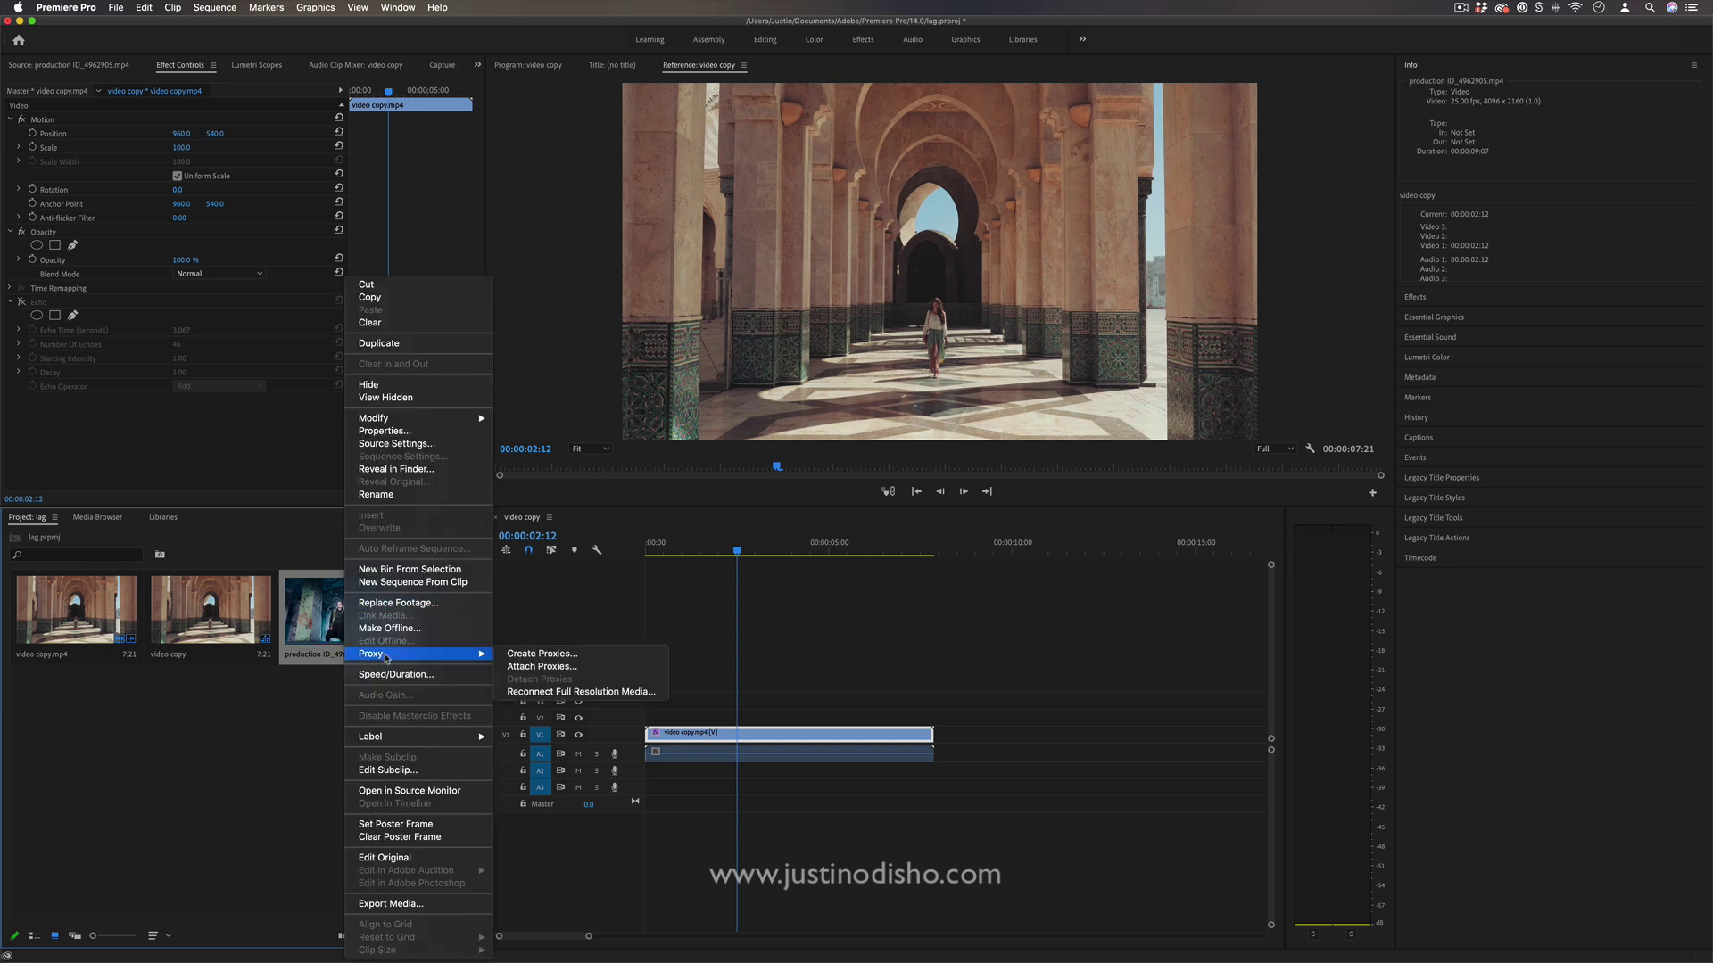
left_click(548, 657)
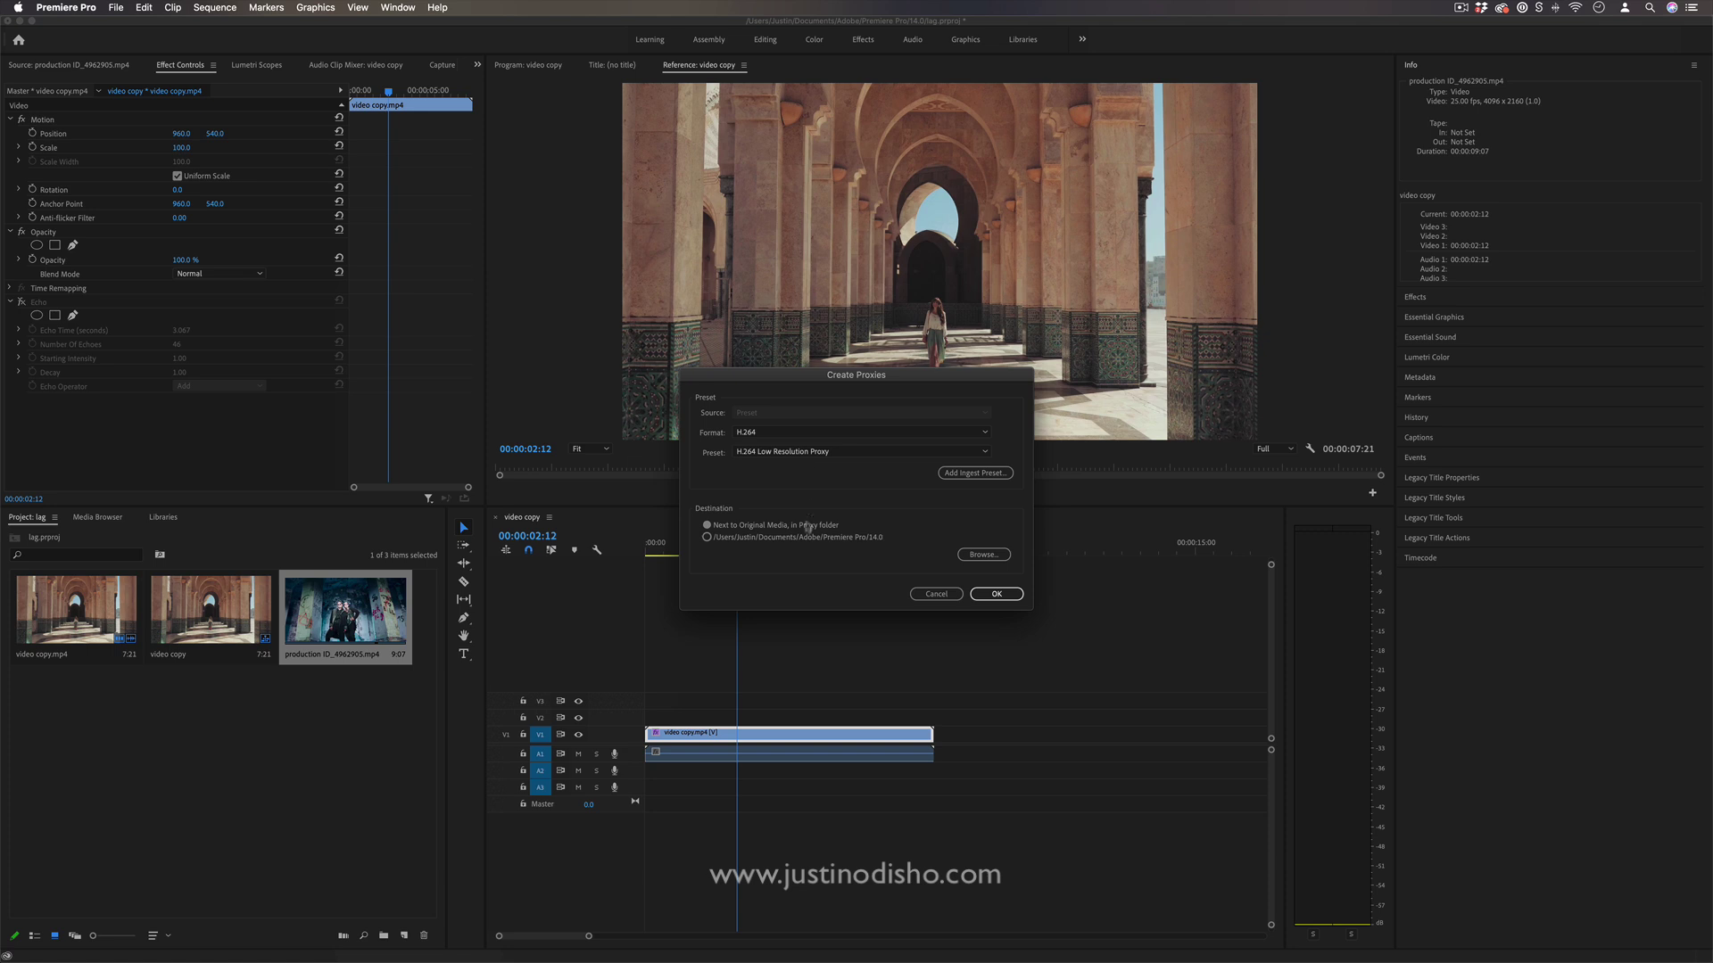
left_click(997, 596)
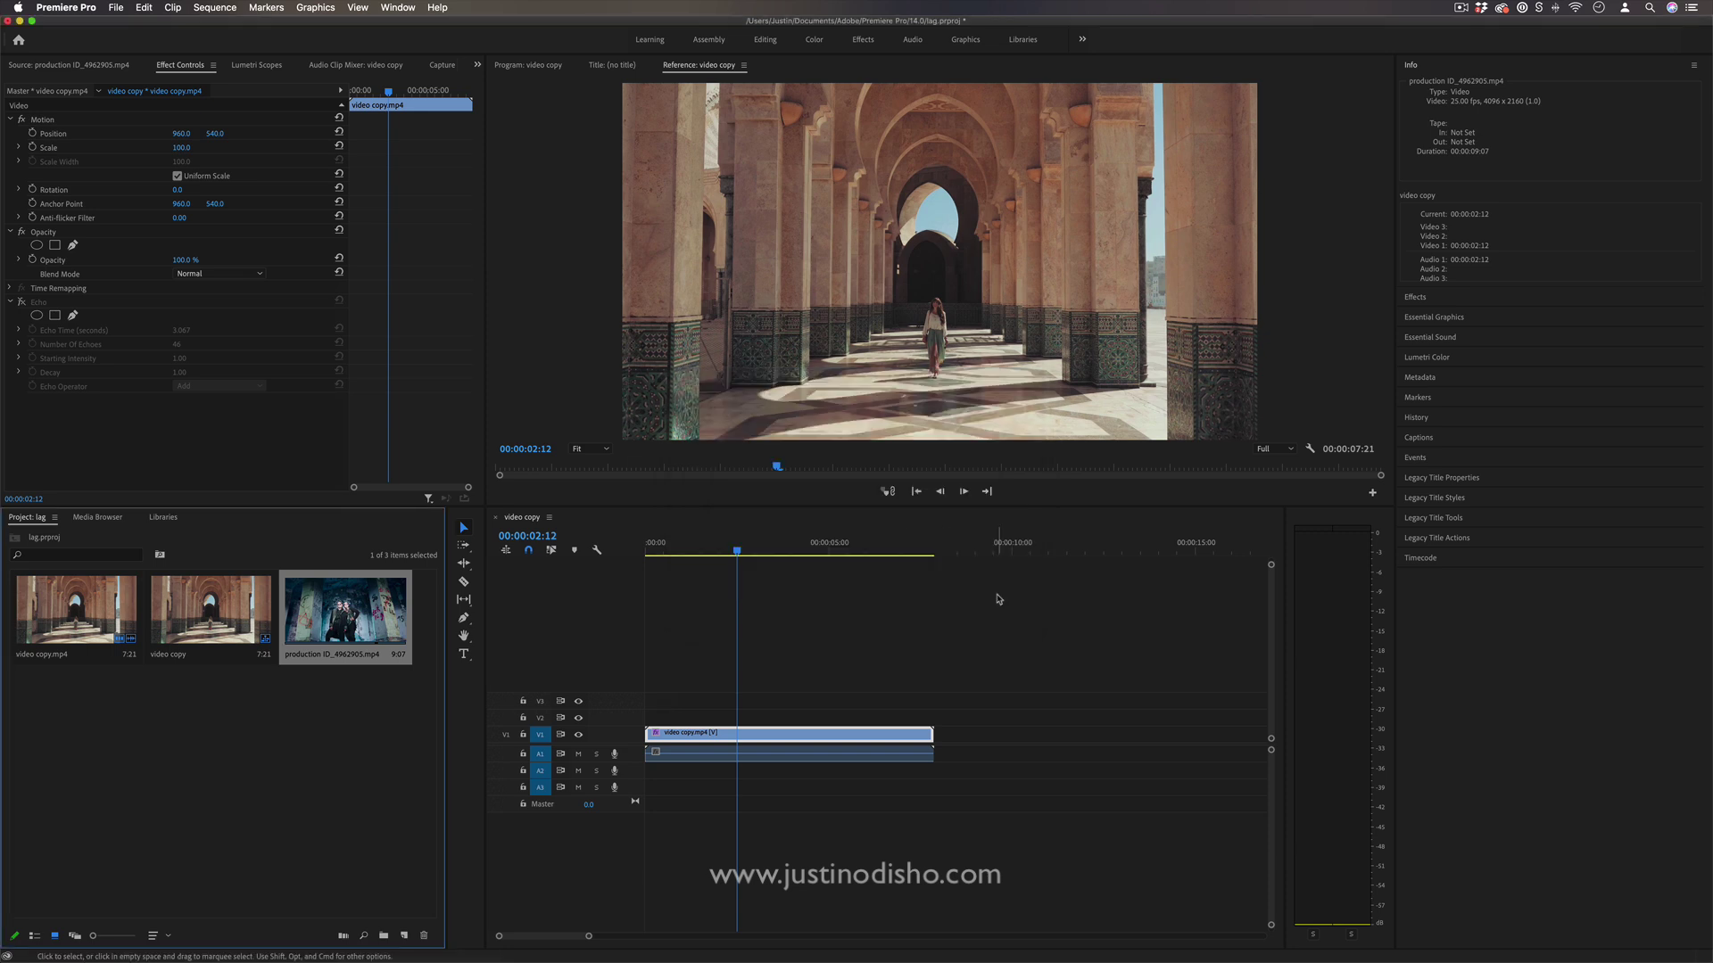
Step: Reopen the clip's Proxy menu to review its options, then dismiss it unchanged
right_click(361, 664)
mouse_move(393, 658)
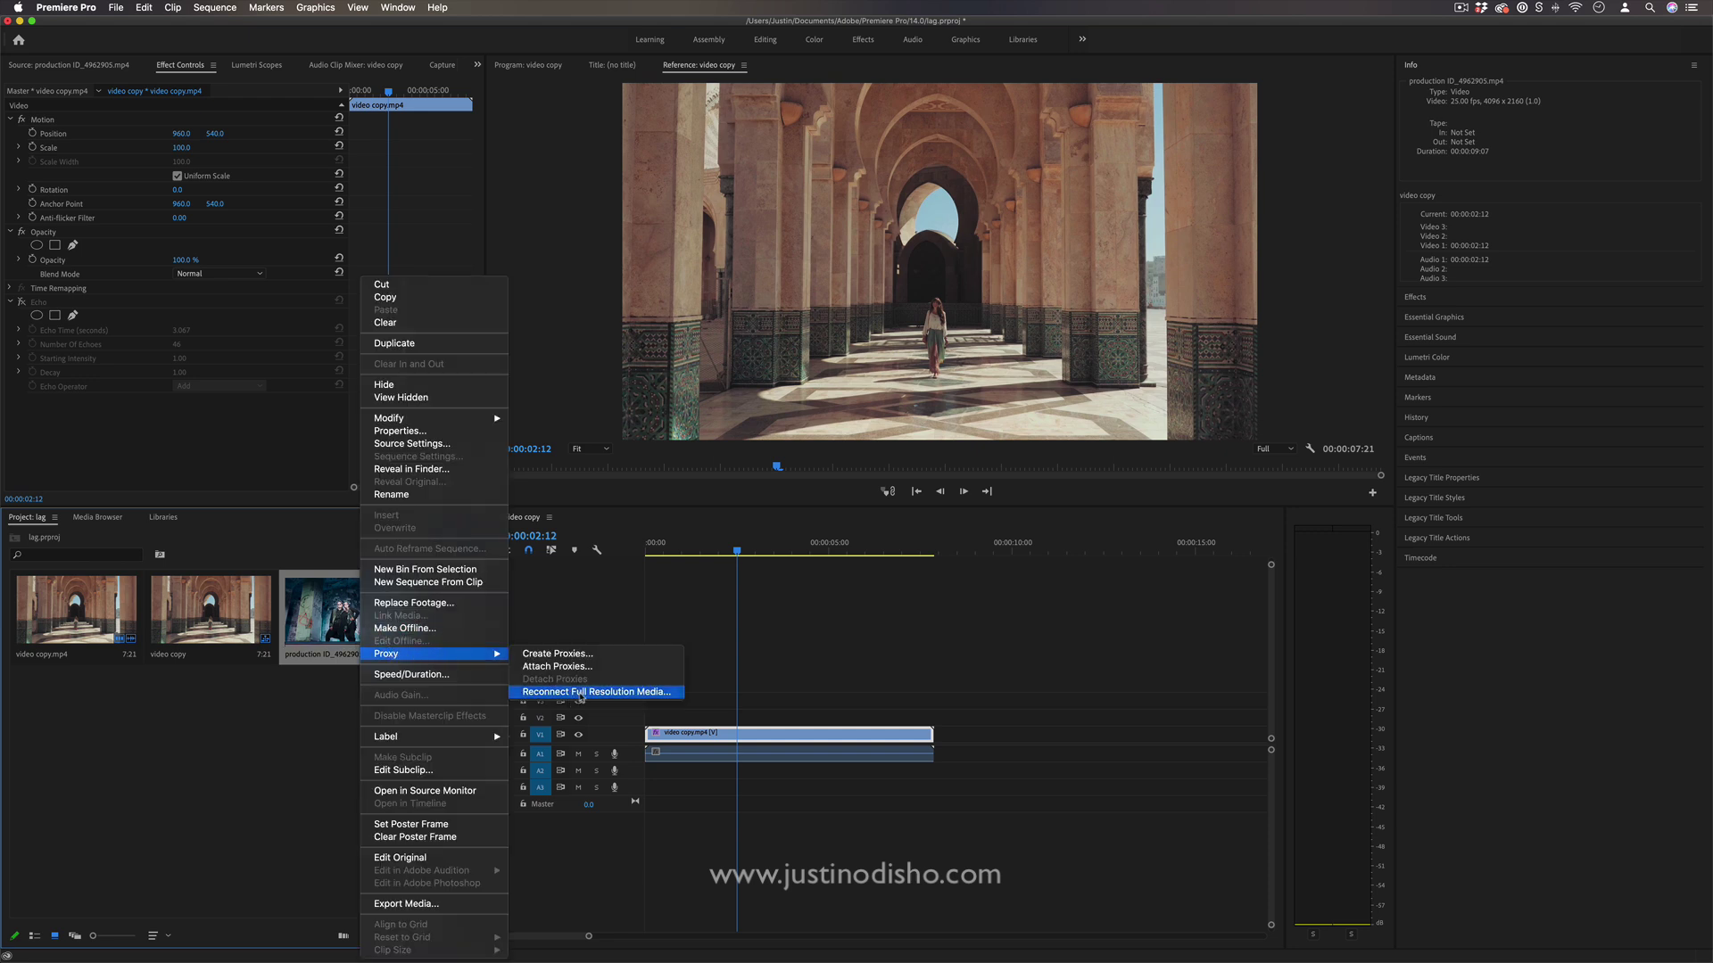
left_click(272, 756)
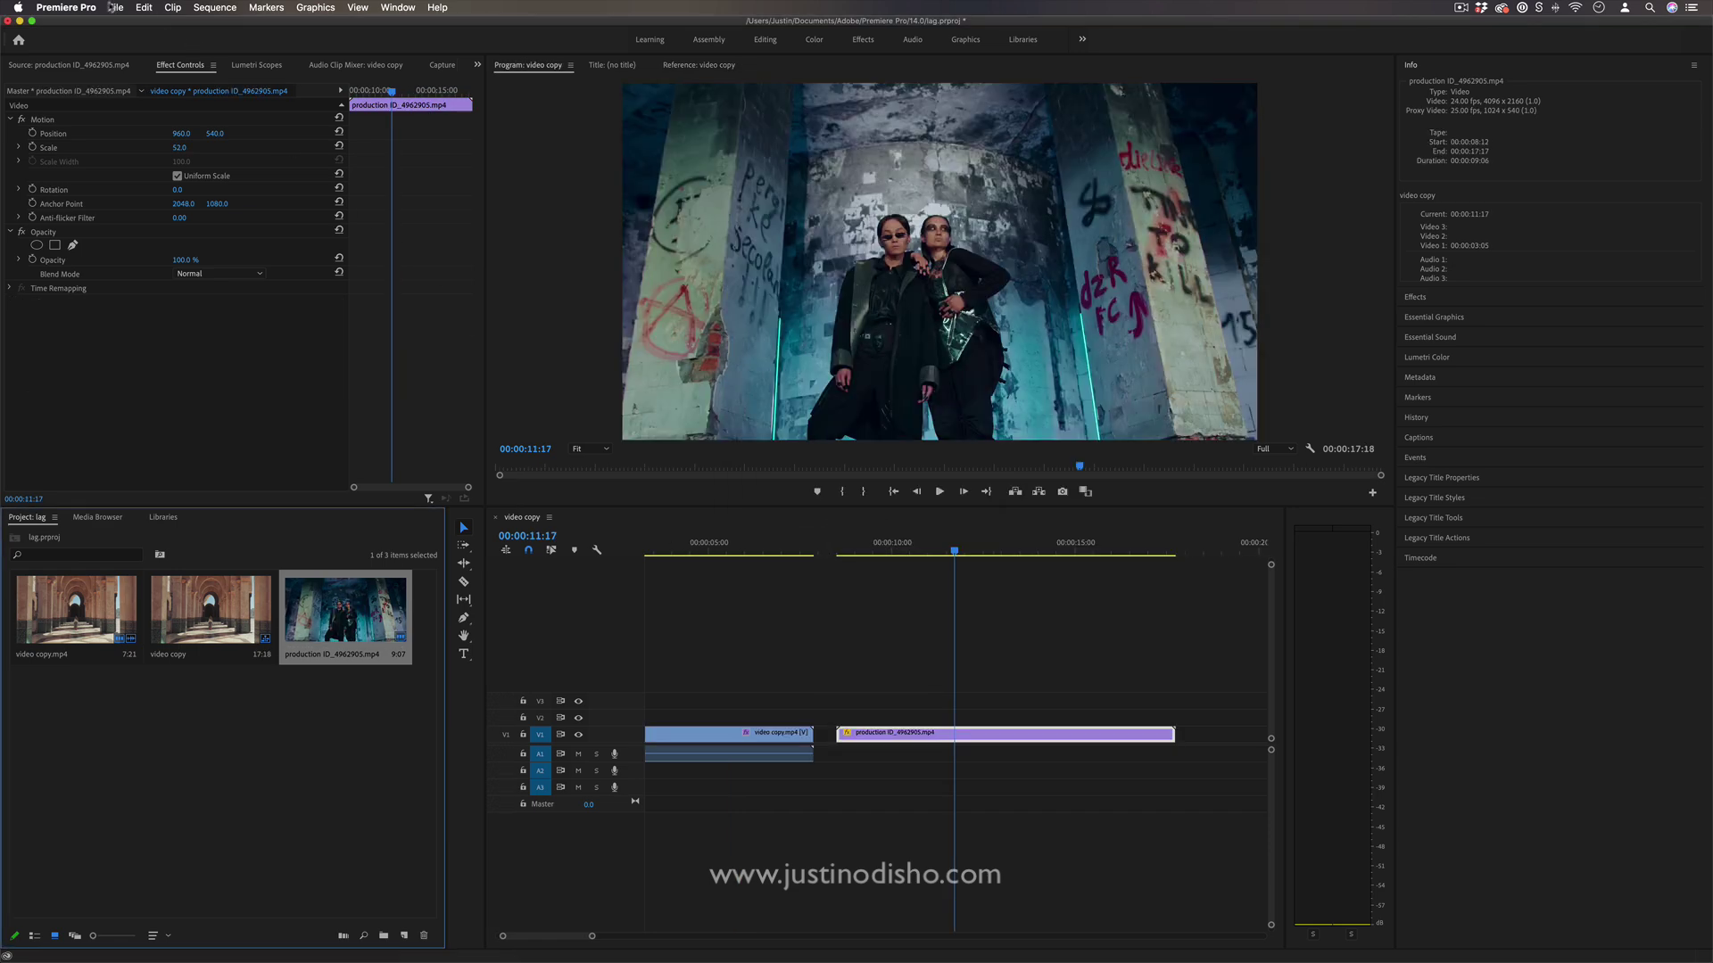
left_click(80, 7)
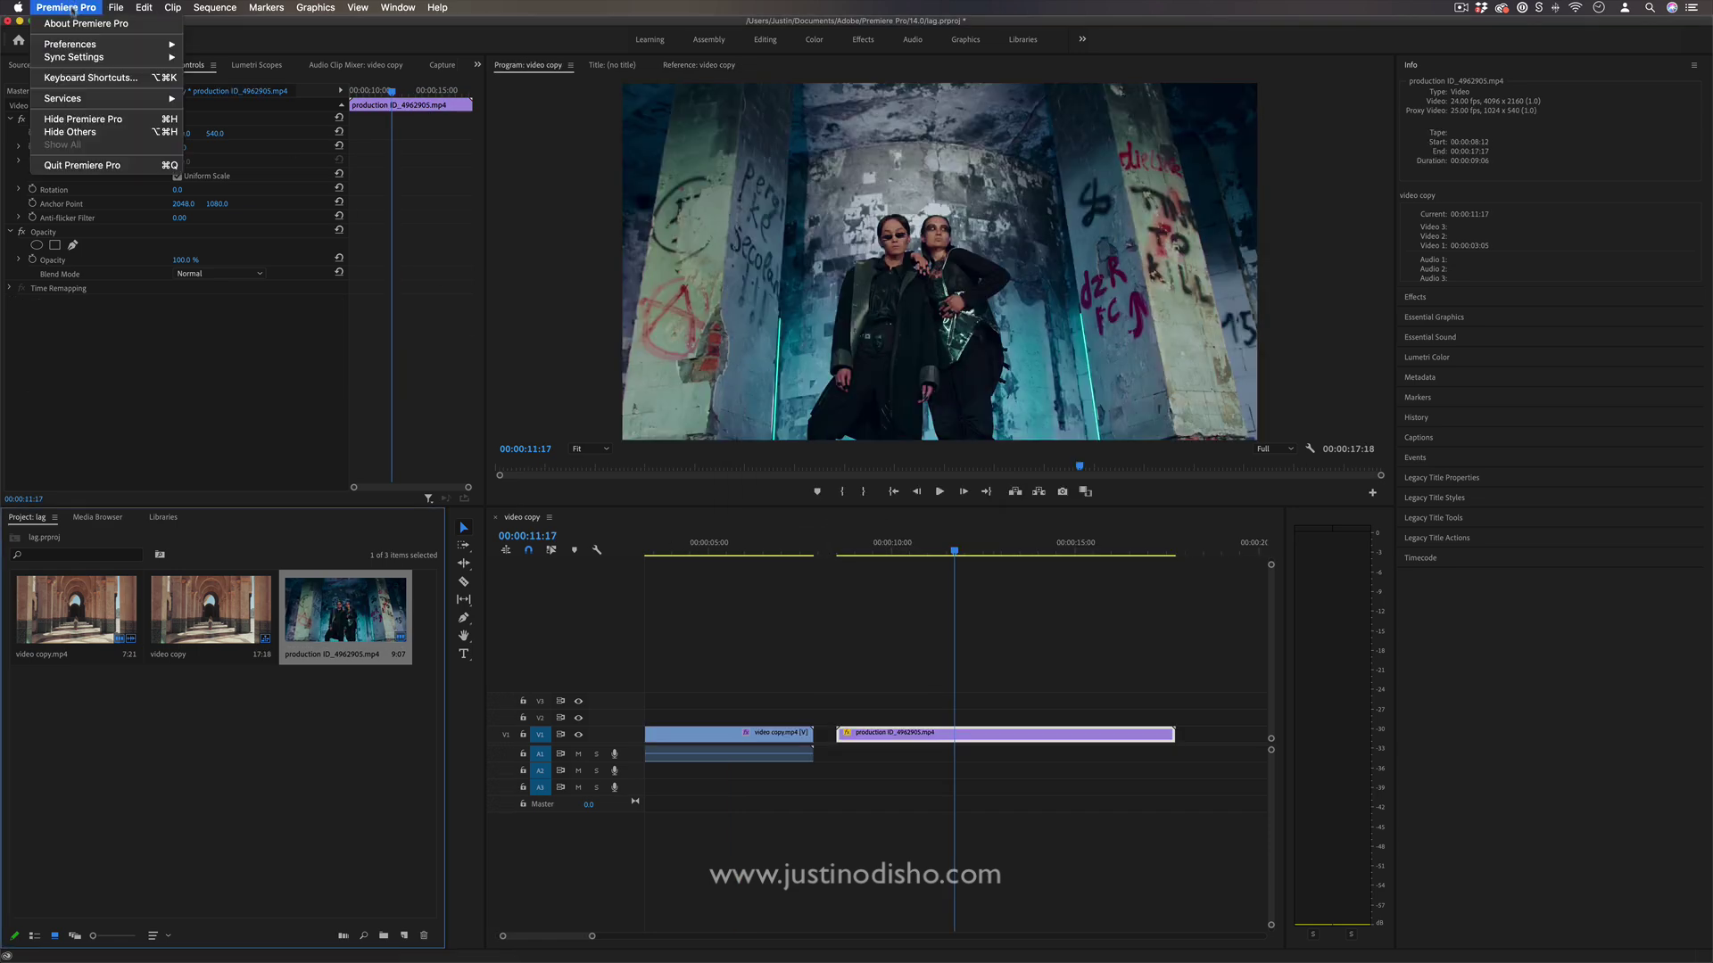
mouse_move(89, 45)
left_click(210, 46)
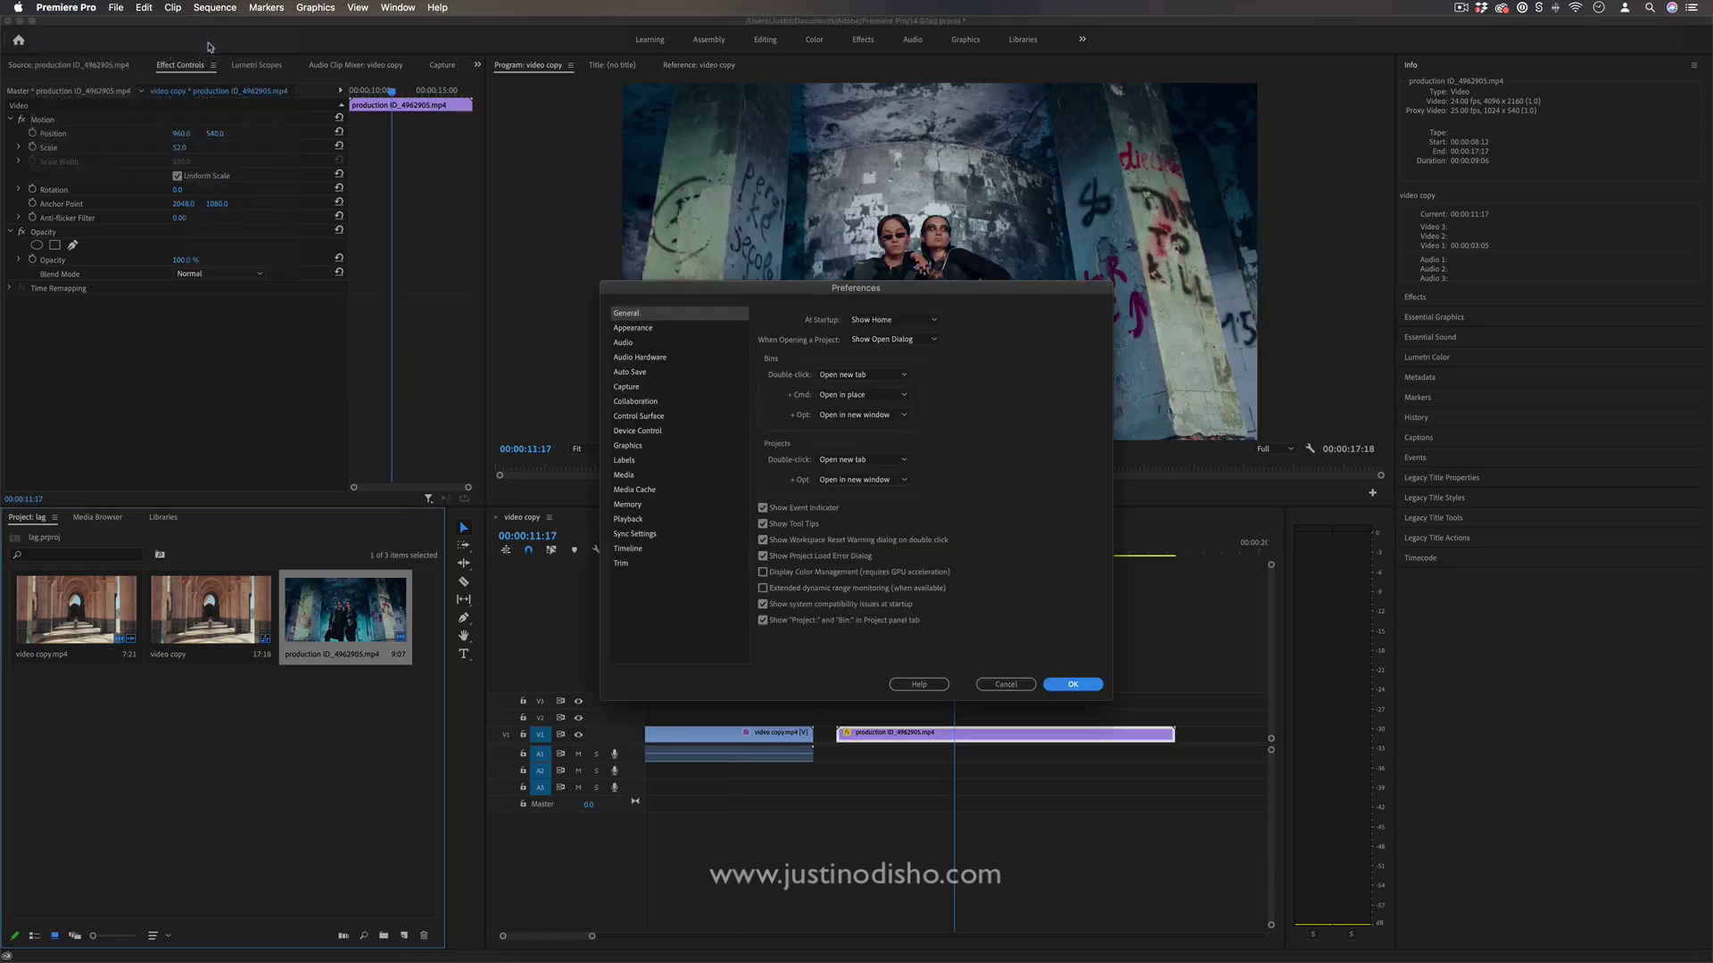
left_click(644, 504)
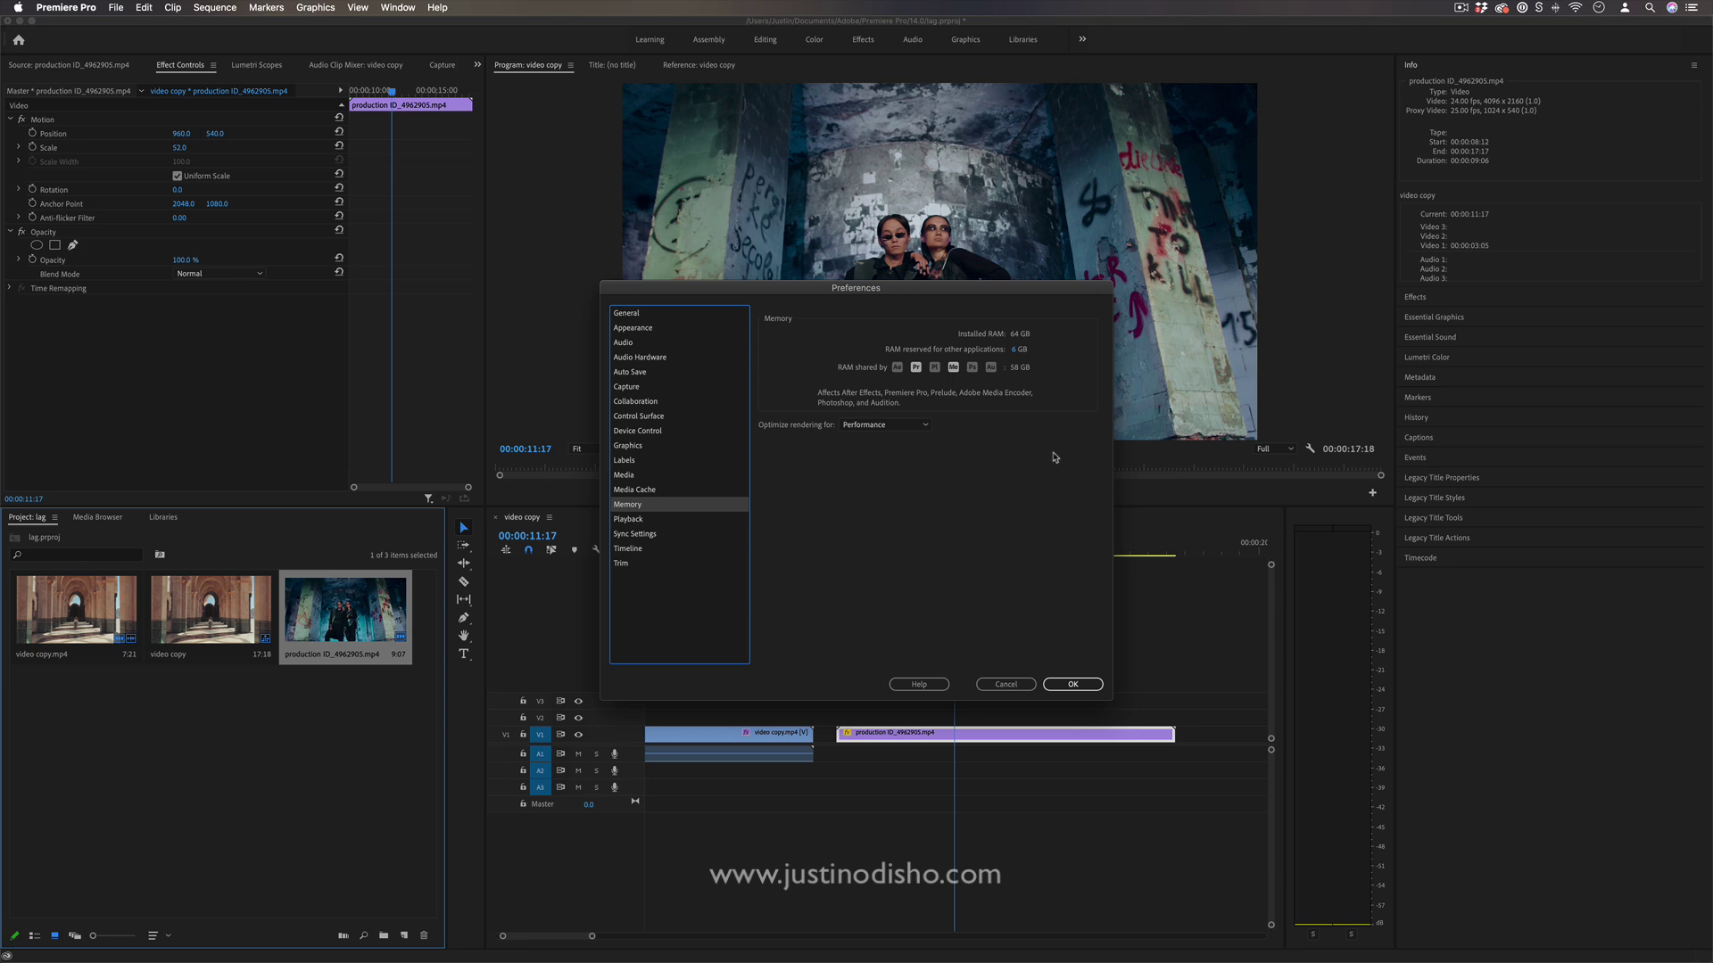
left_click(1030, 685)
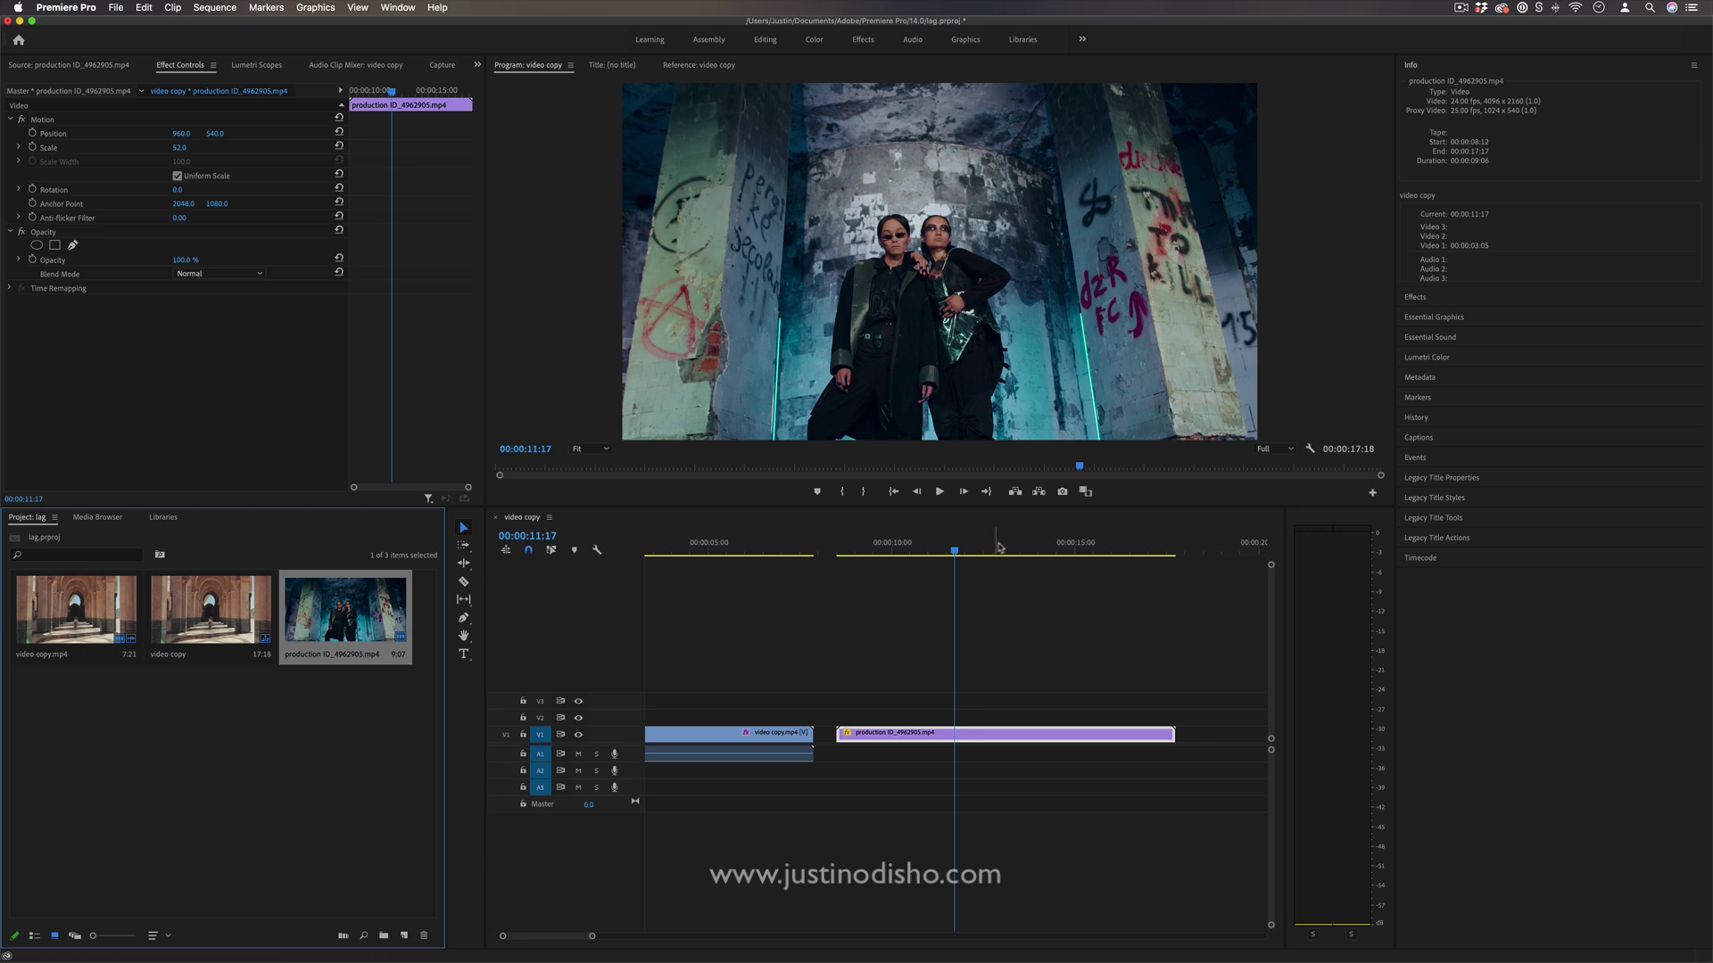